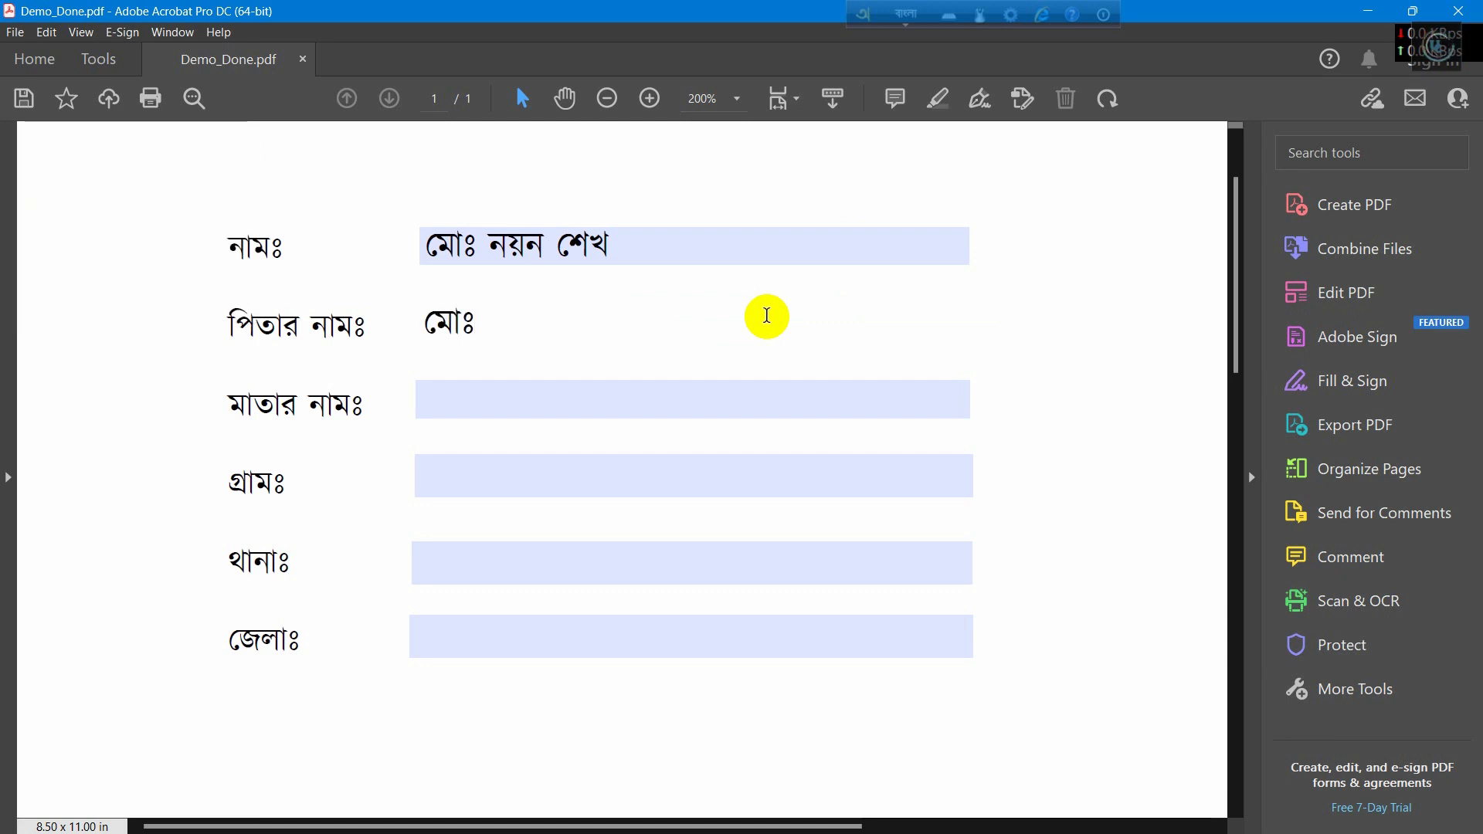
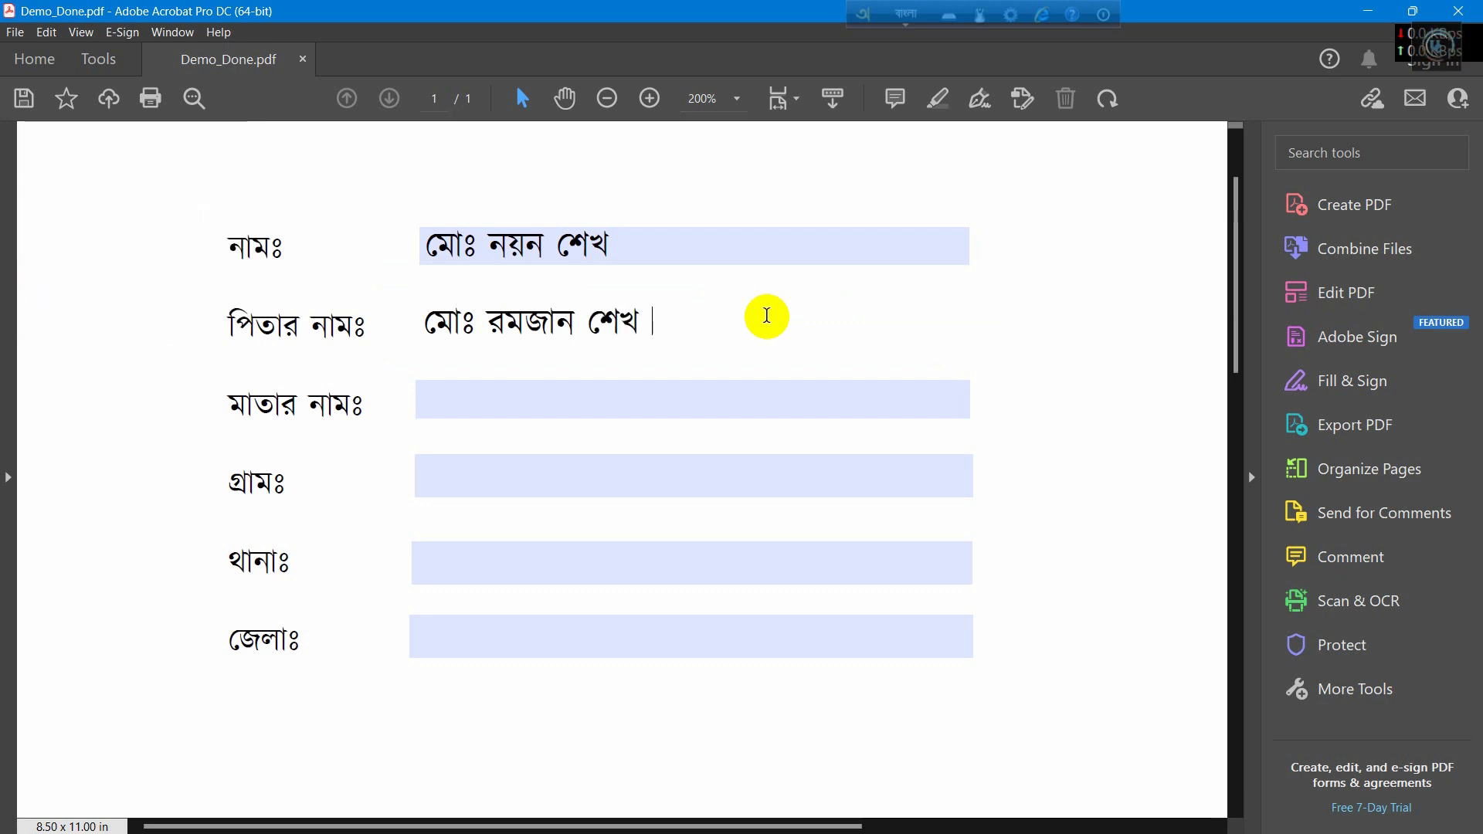
Step: Enter the father's name and the mother's name in Bangla in their fields
click(723, 391)
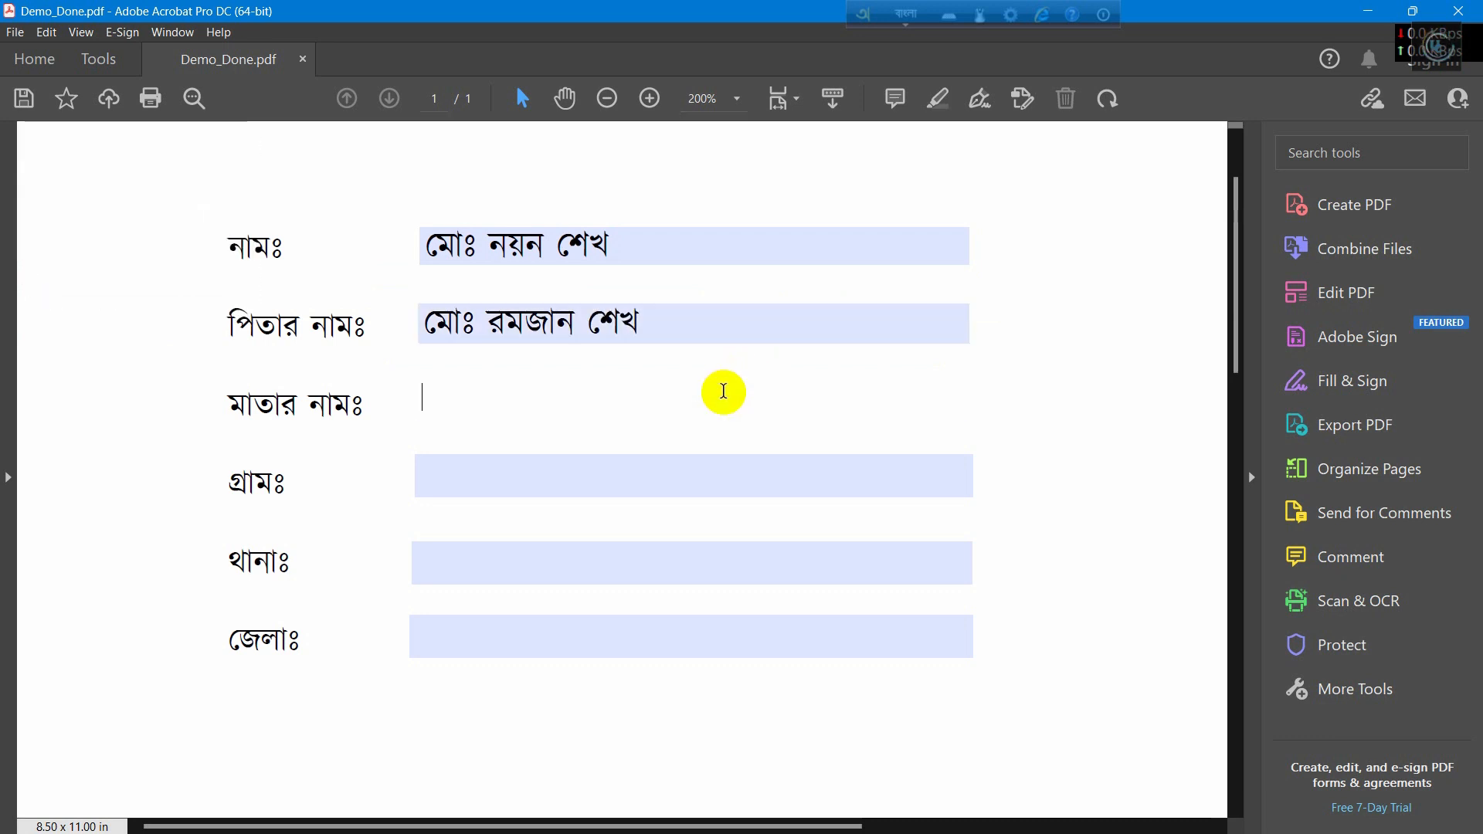
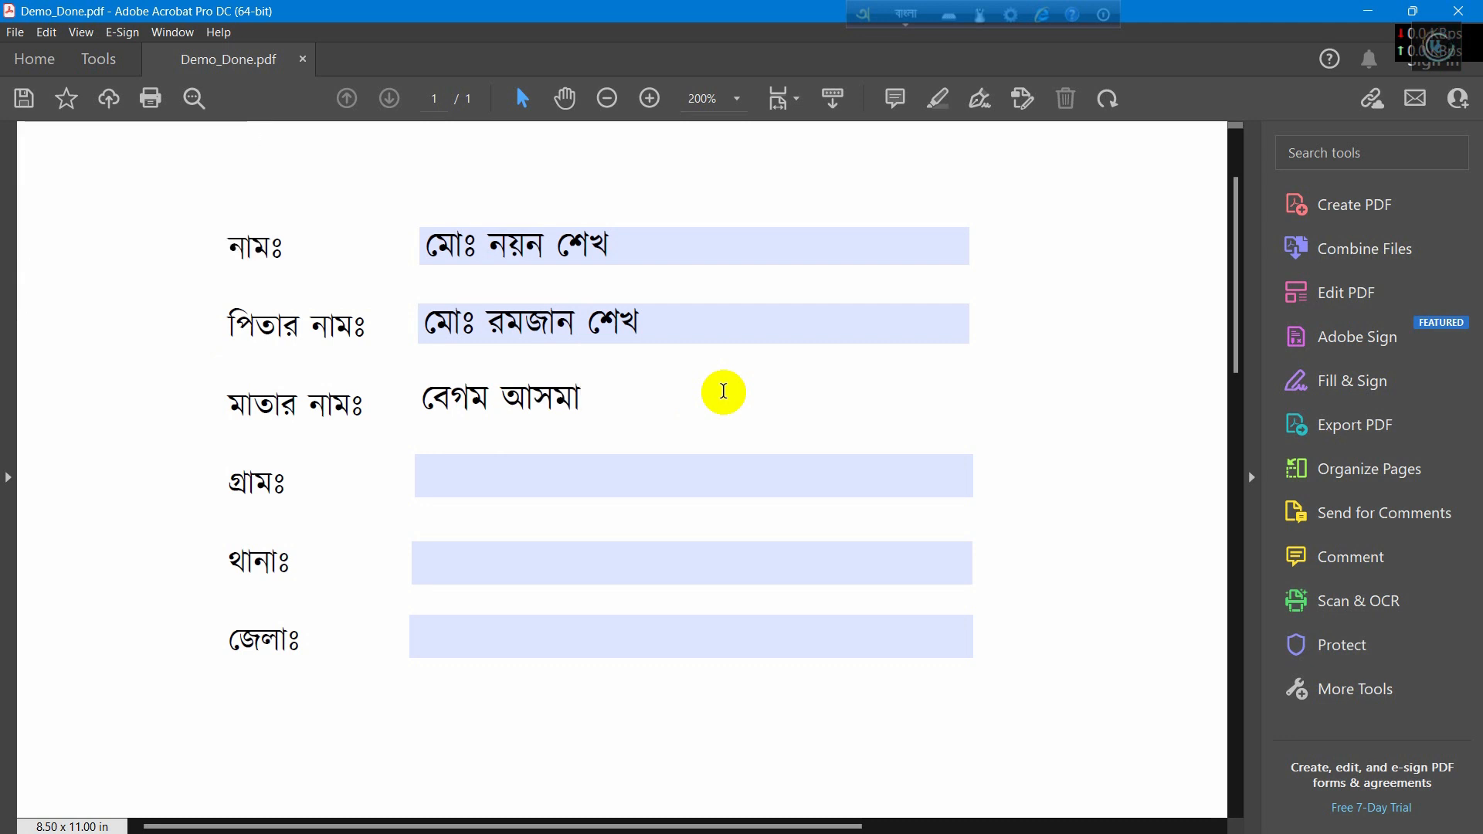
Step: Type the village, thana and district entries in Bangla in their fields
click(629, 473)
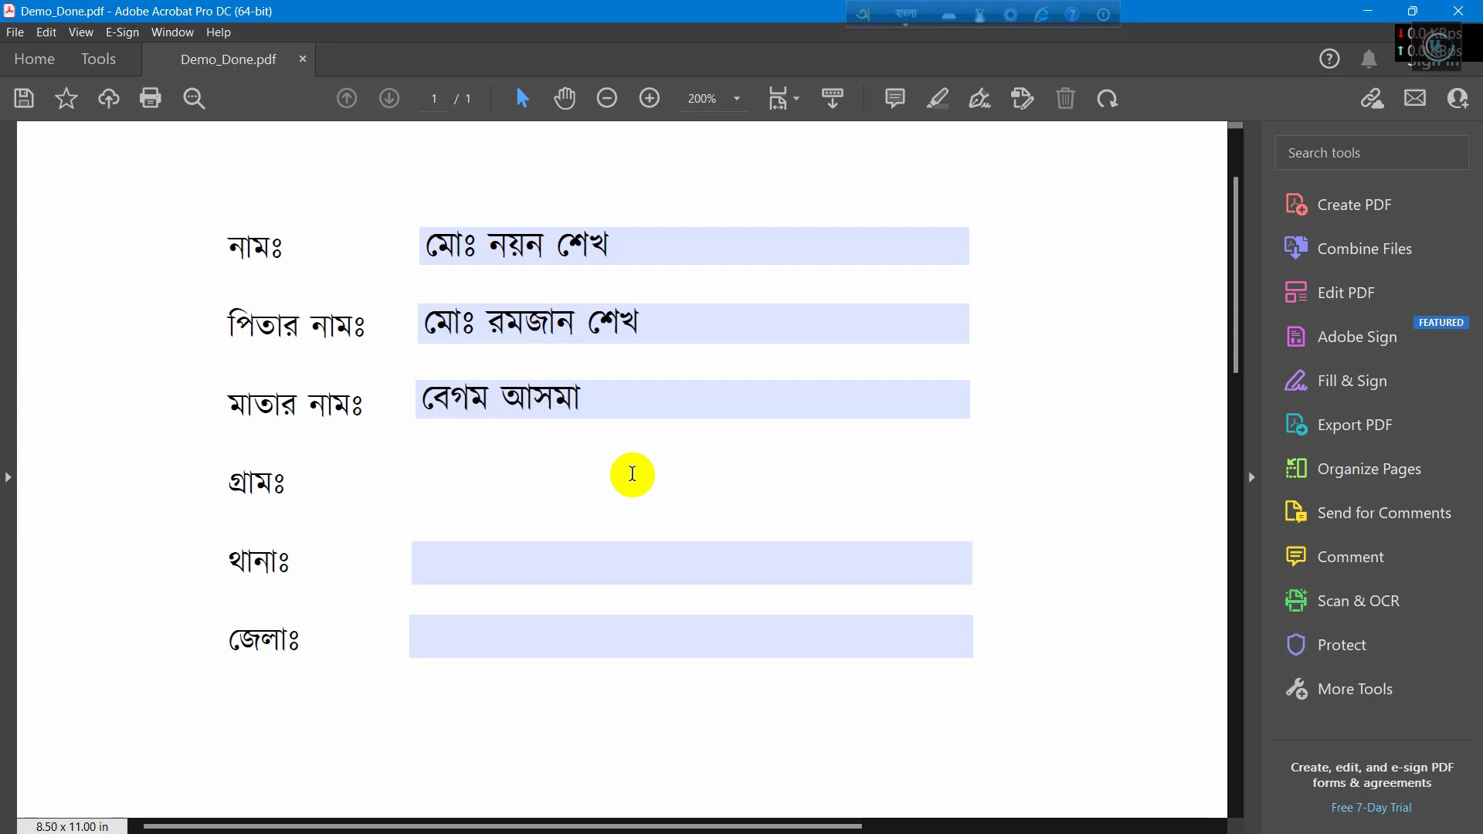
text(nolta)
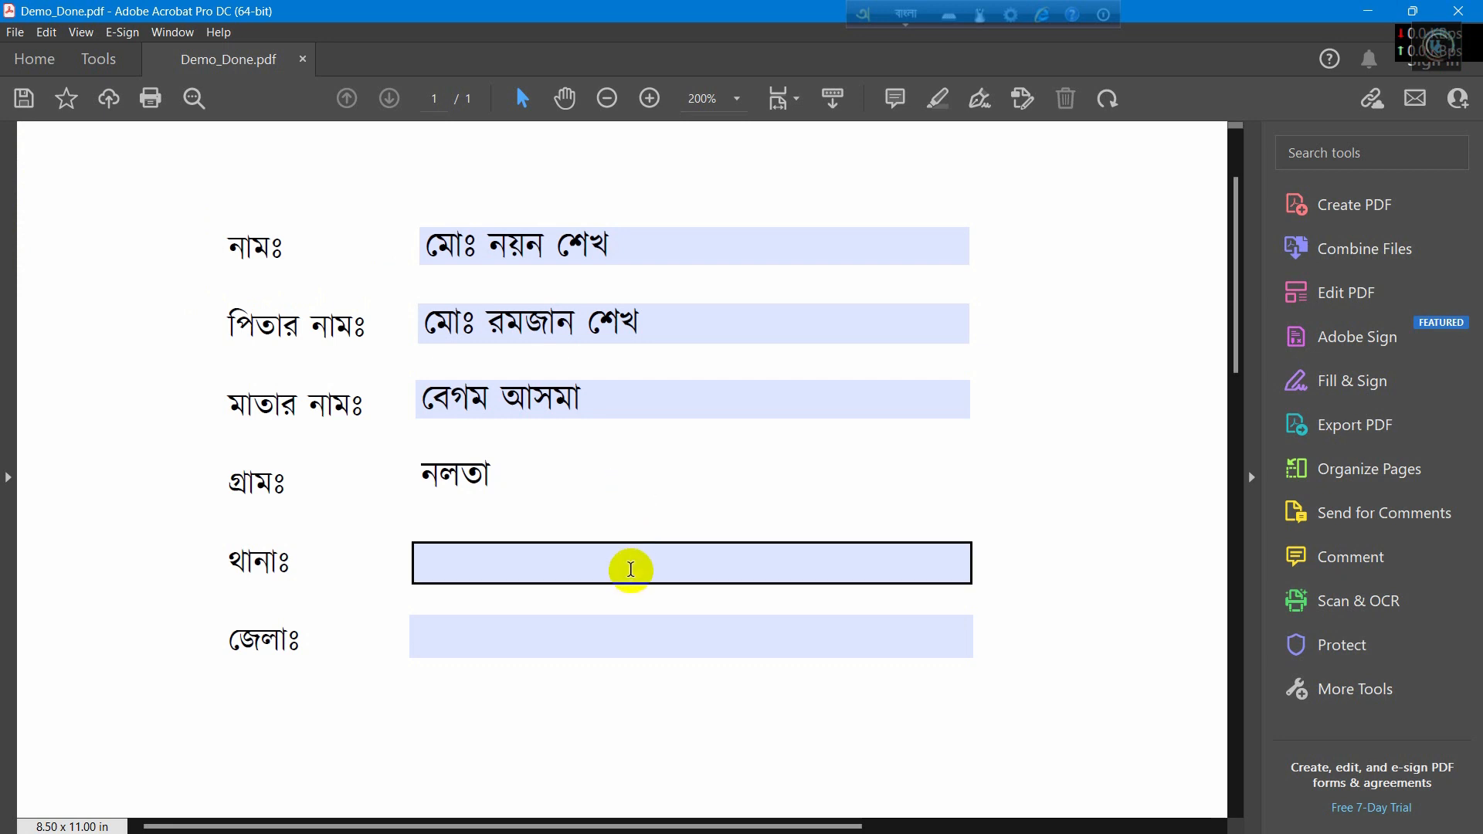
click(631, 573)
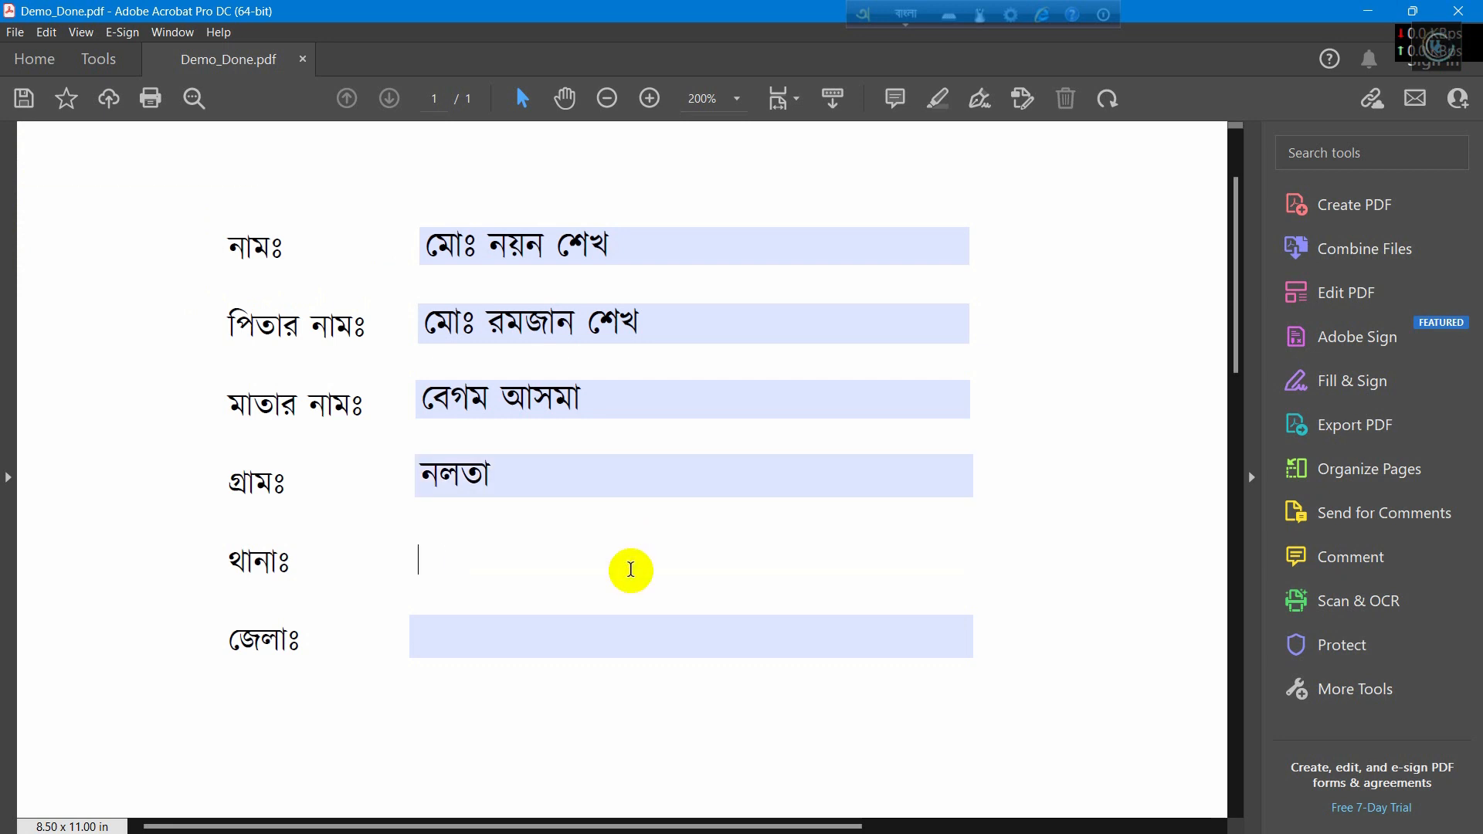
text(khulna)
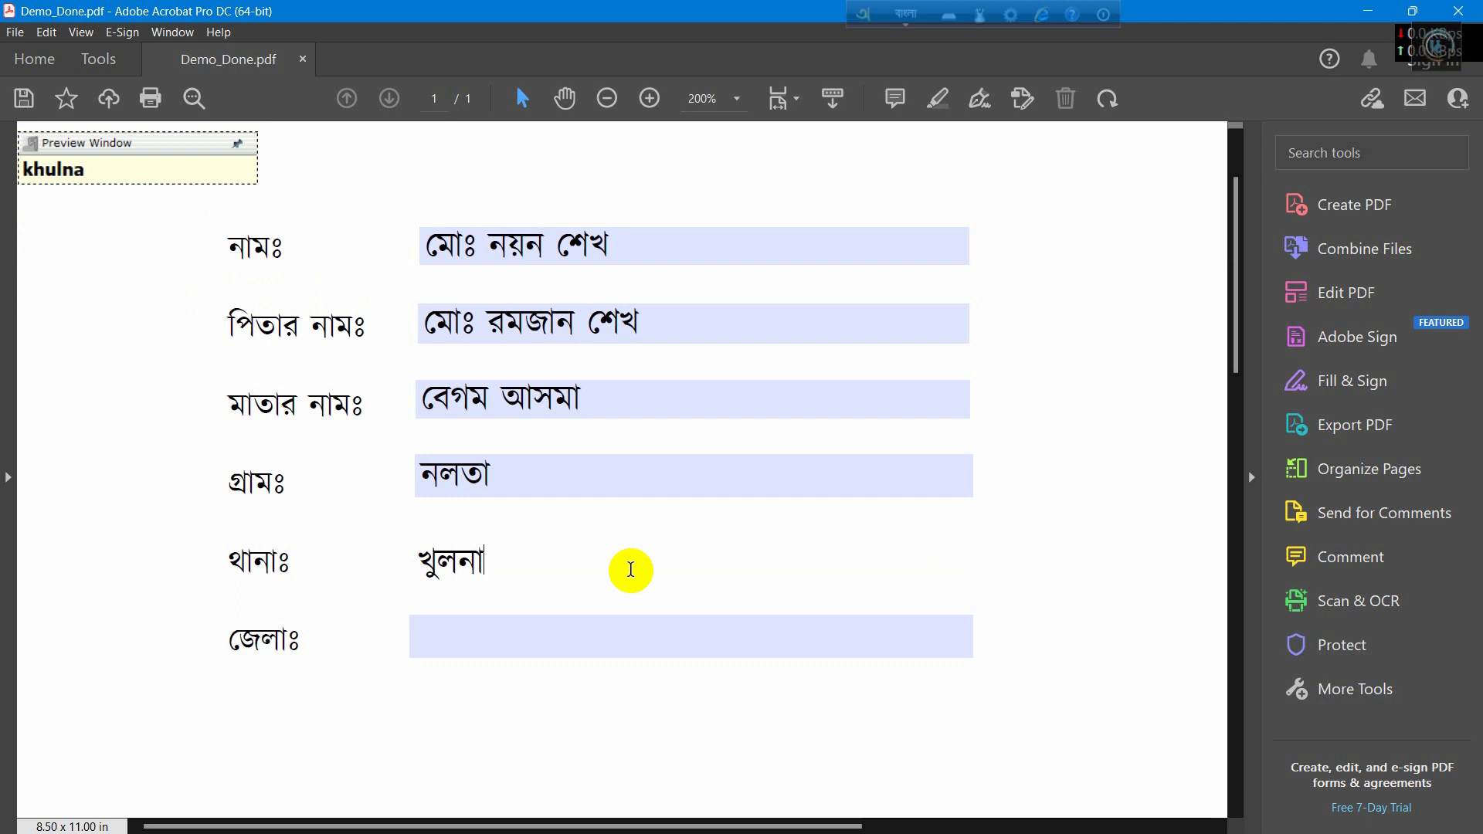
click(619, 629)
click(619, 630)
text(khul)
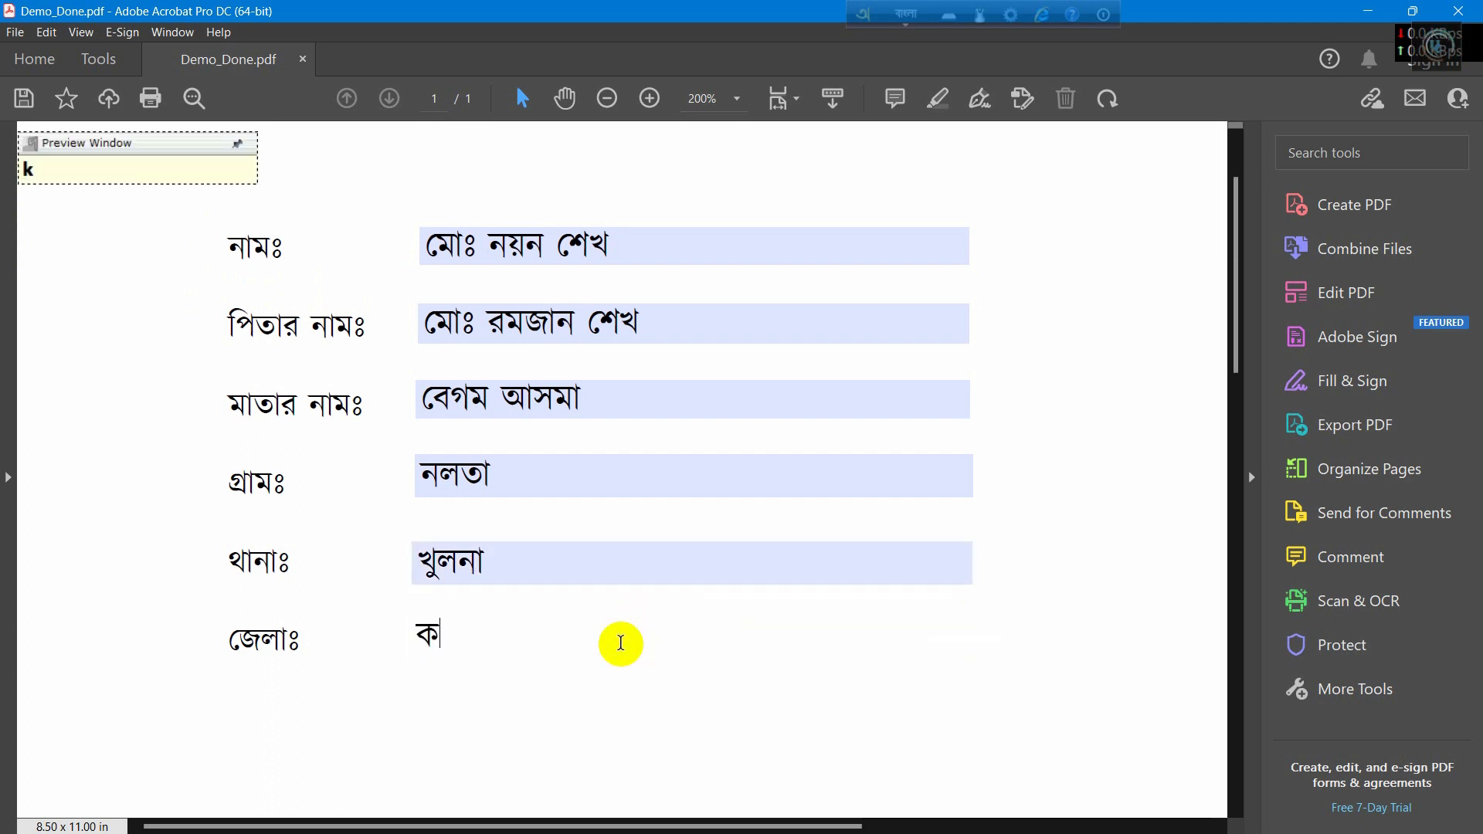
text(na)
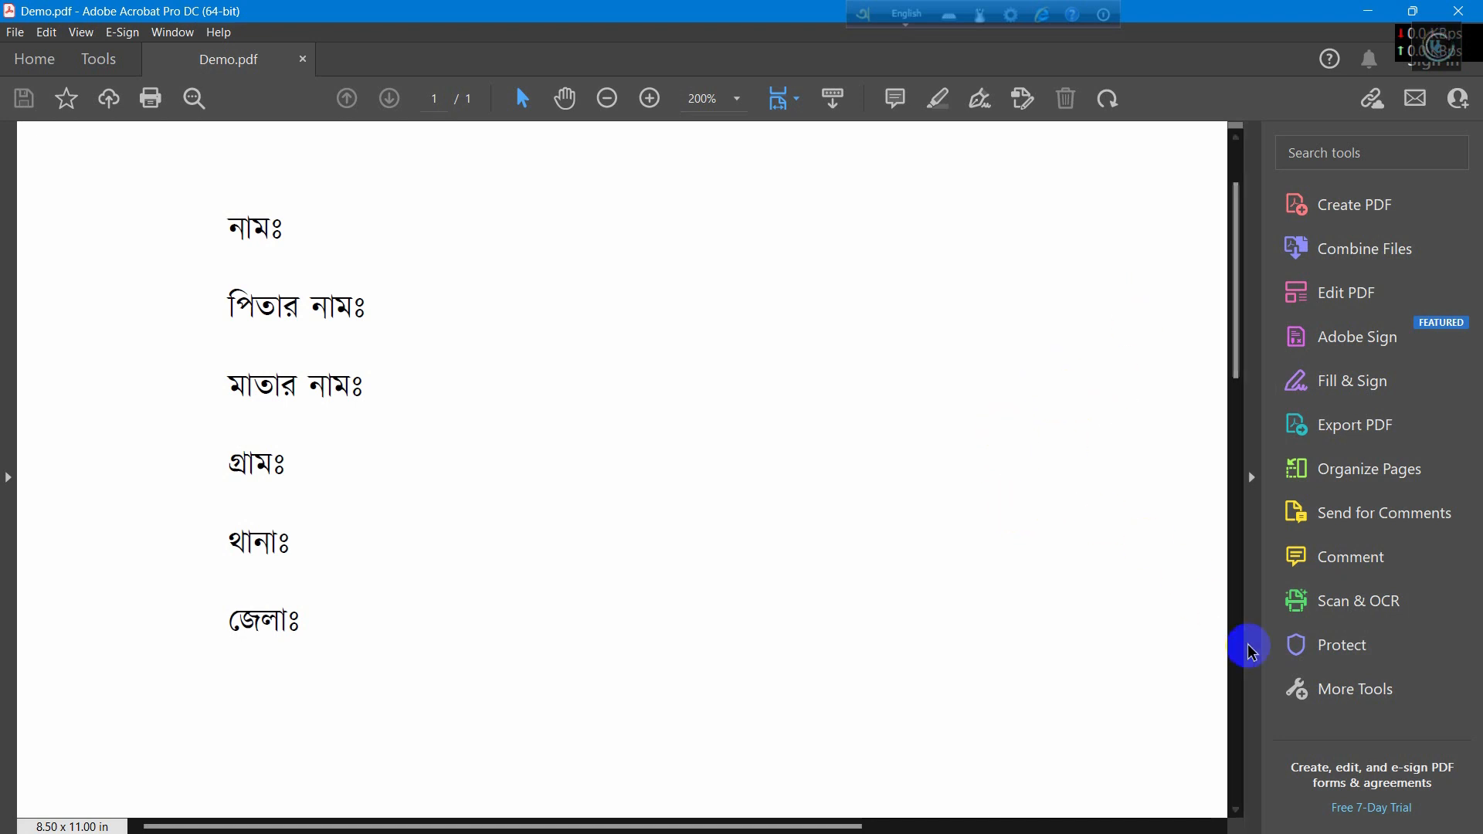
Step: Start Prepare Form on Demo.pdf, dismiss the no-fields-detected notice, and pick the text field tool
click(1380, 697)
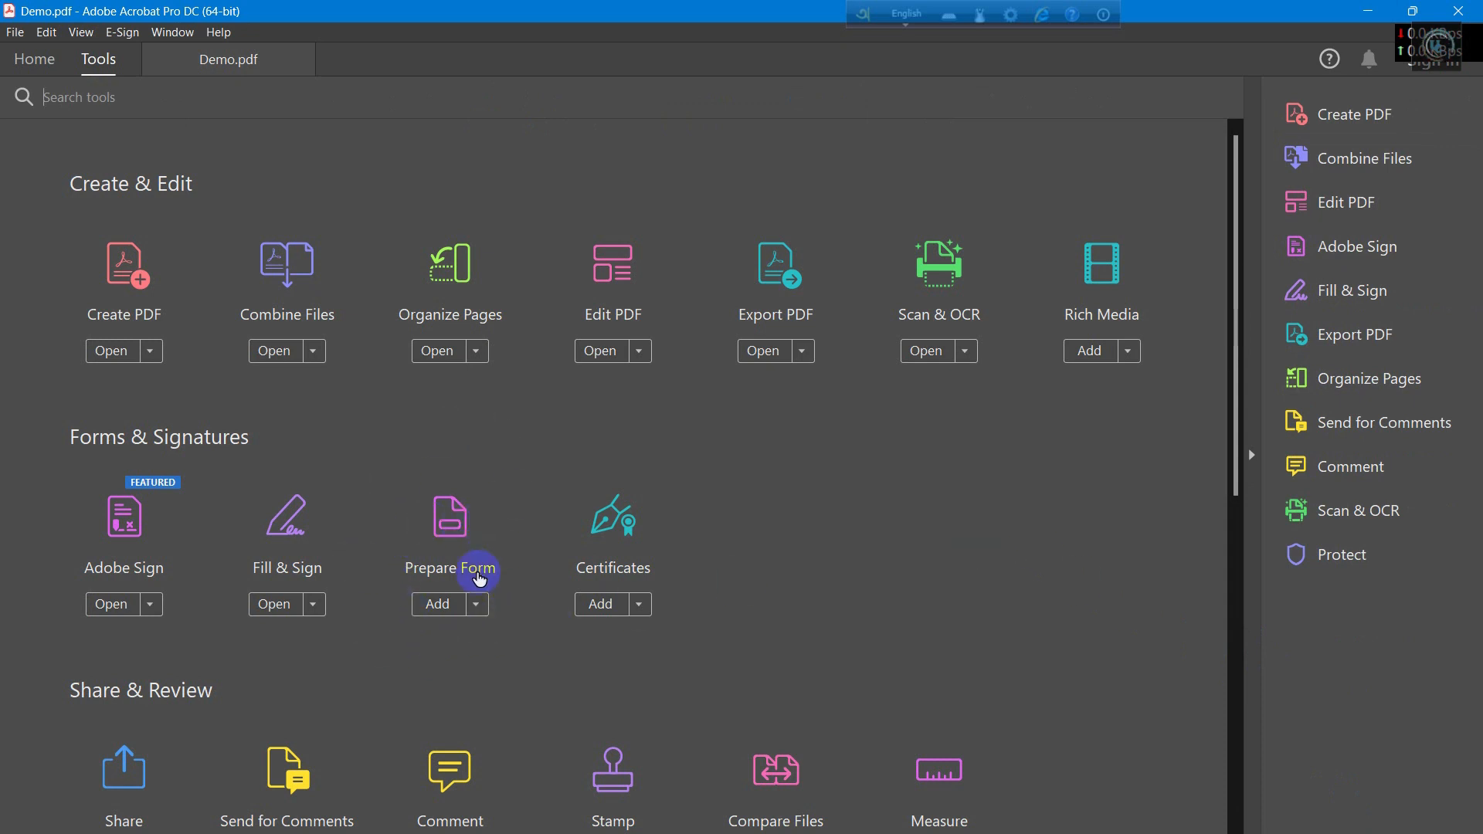
click(461, 536)
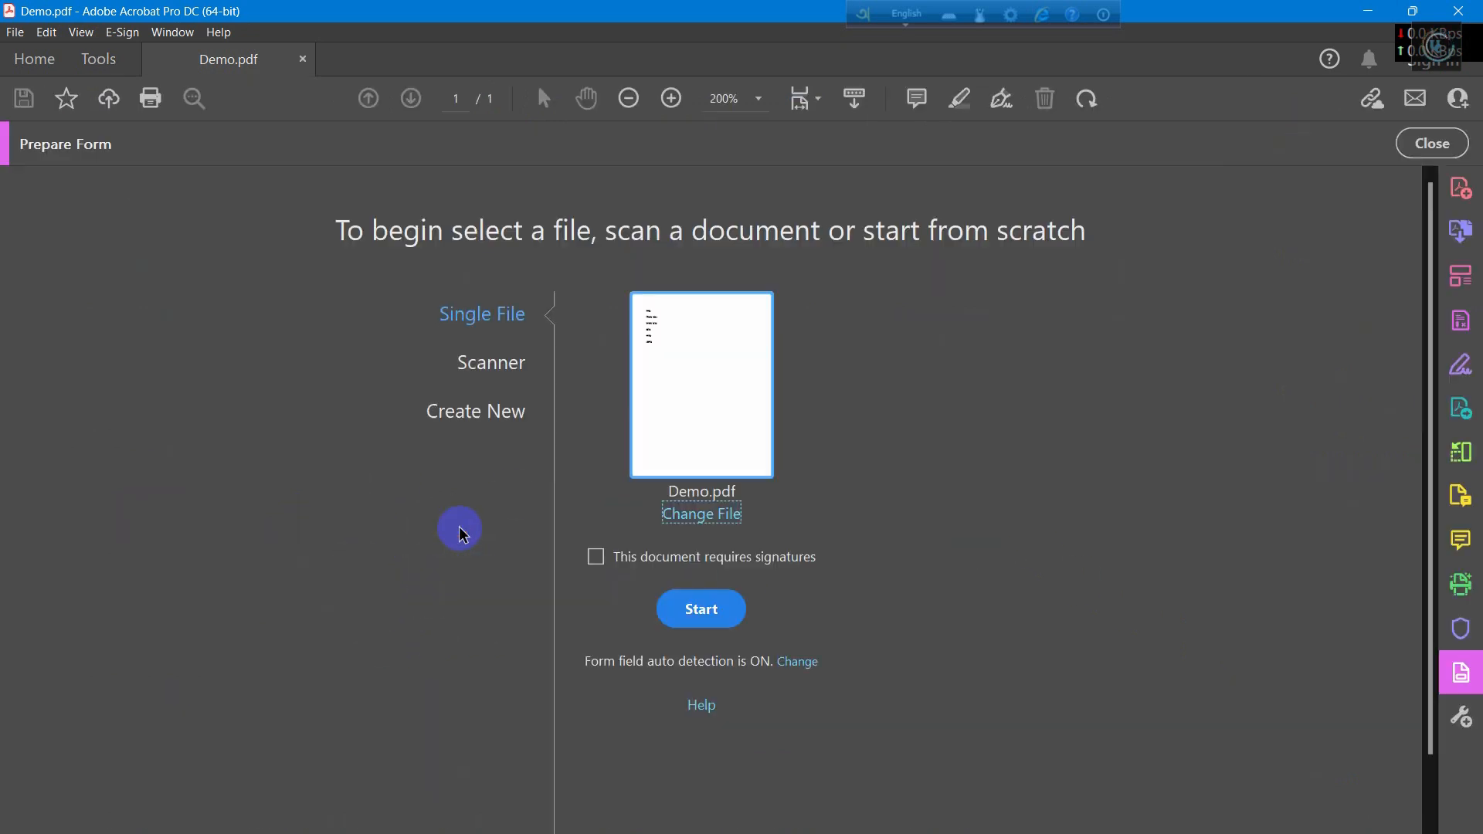
click(703, 610)
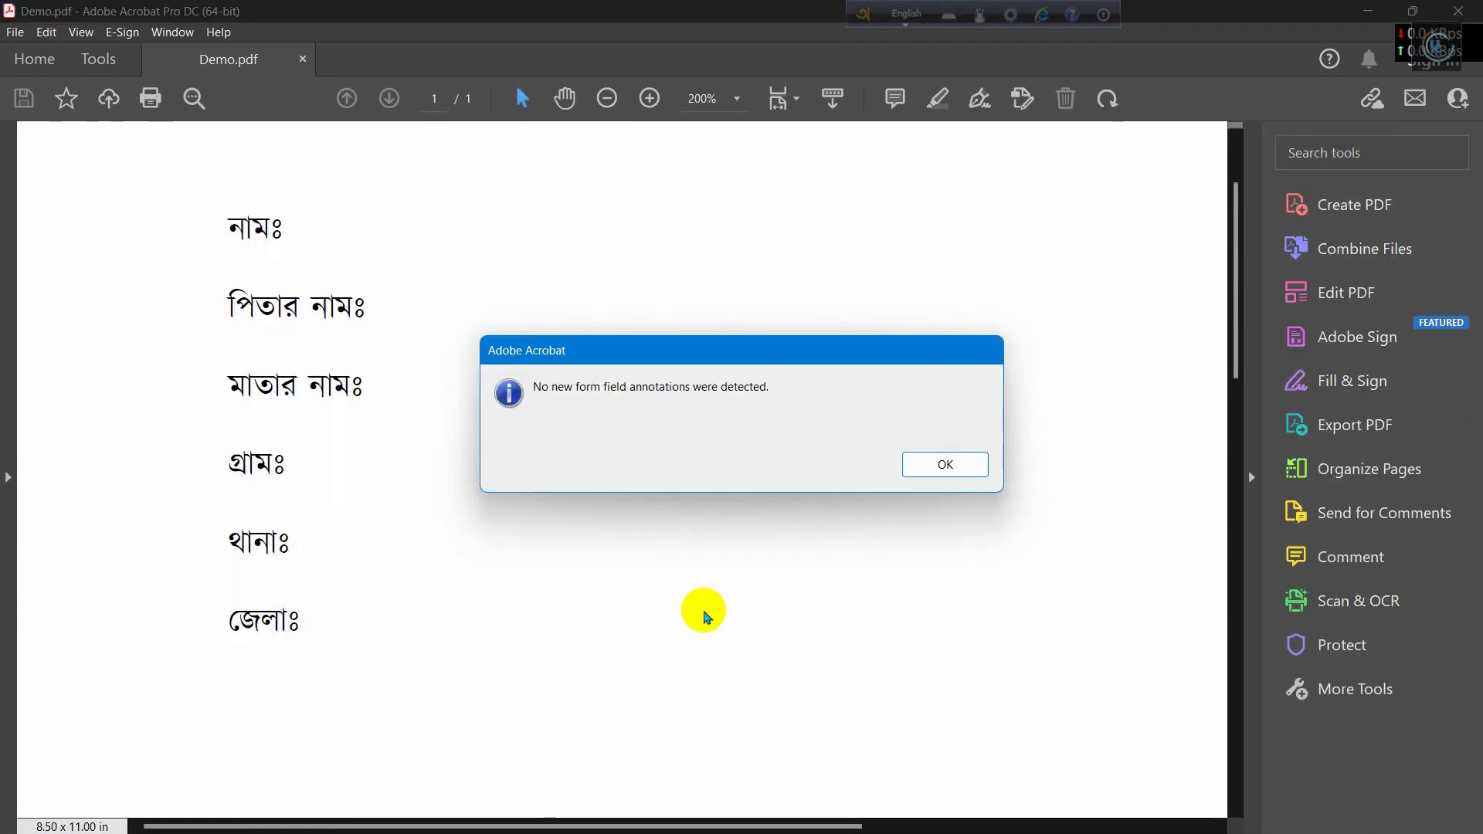
click(965, 472)
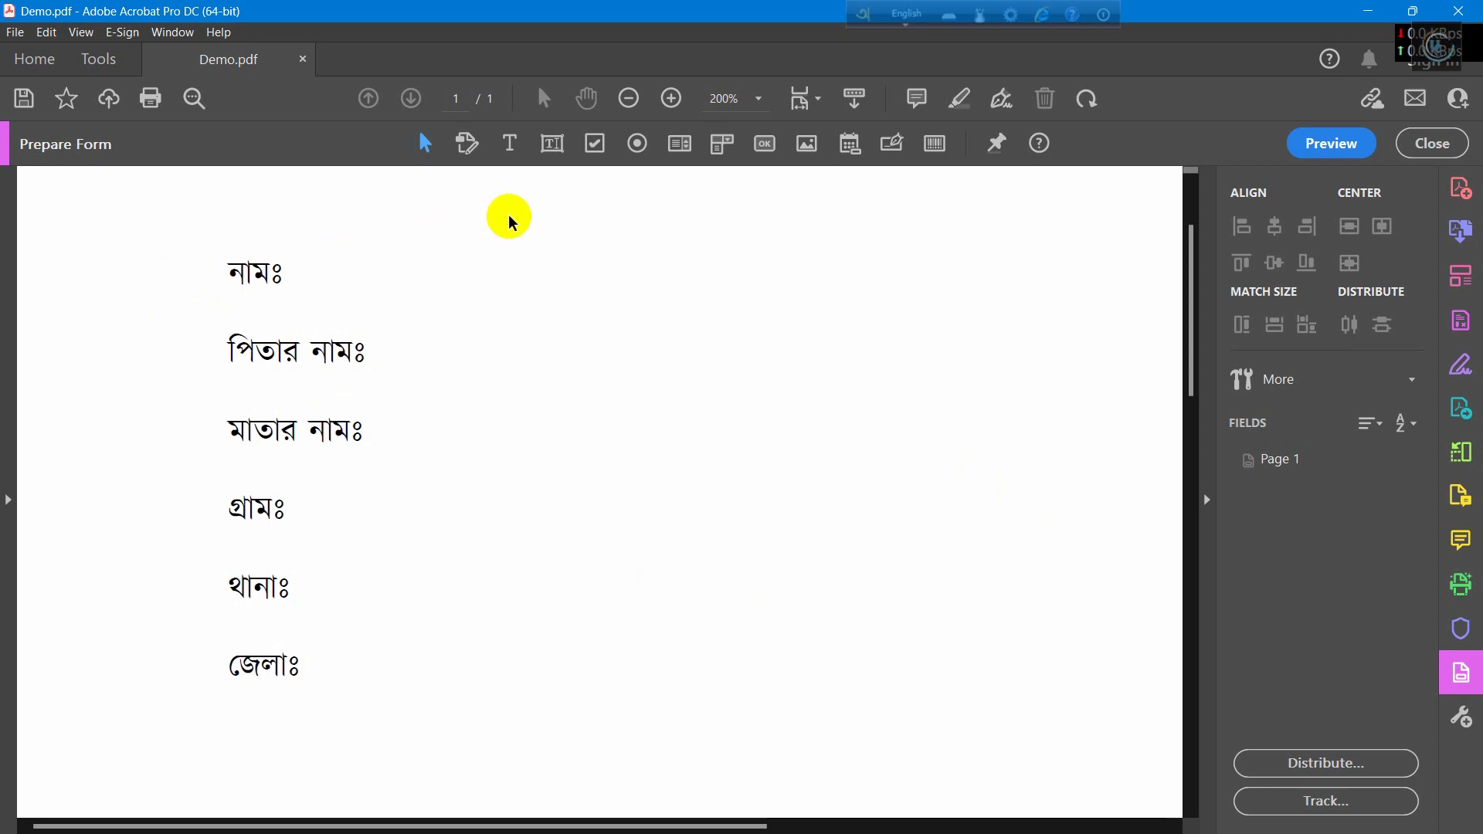
click(554, 149)
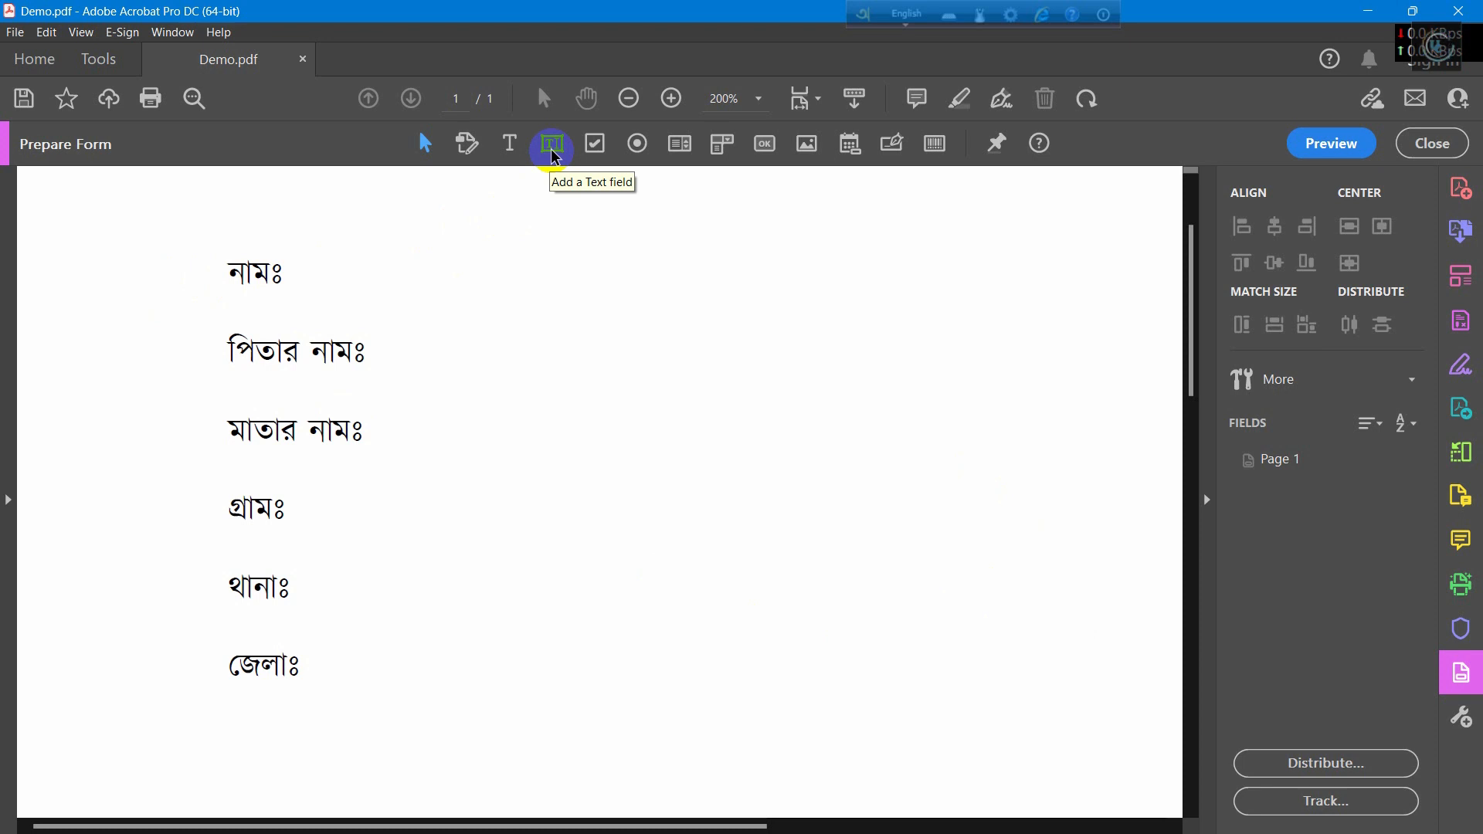
Step: Place a wide, slim Text1 field beside নামঃ and open its properties window
click(575, 277)
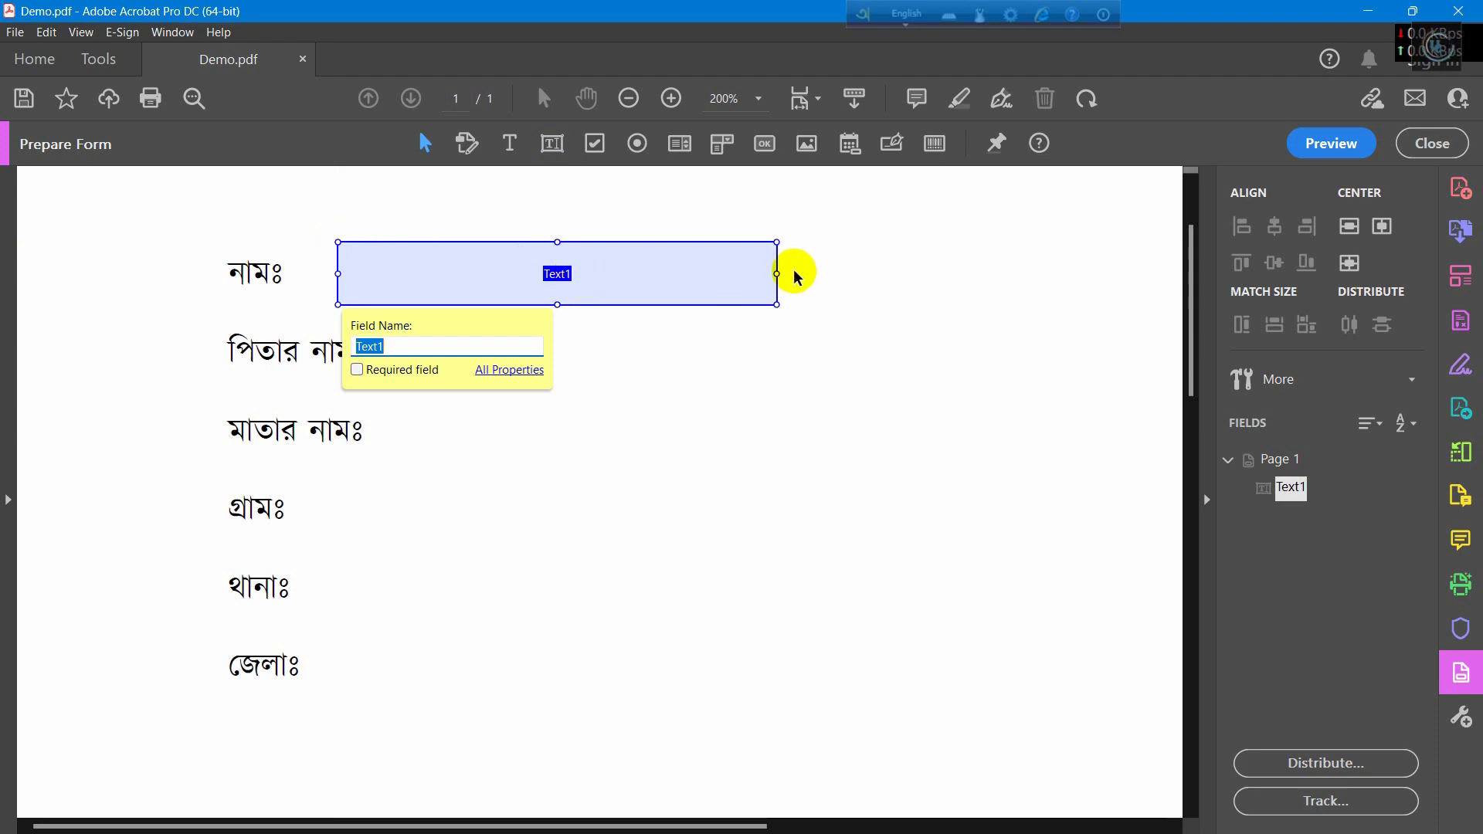
drag(777, 276, 886, 275)
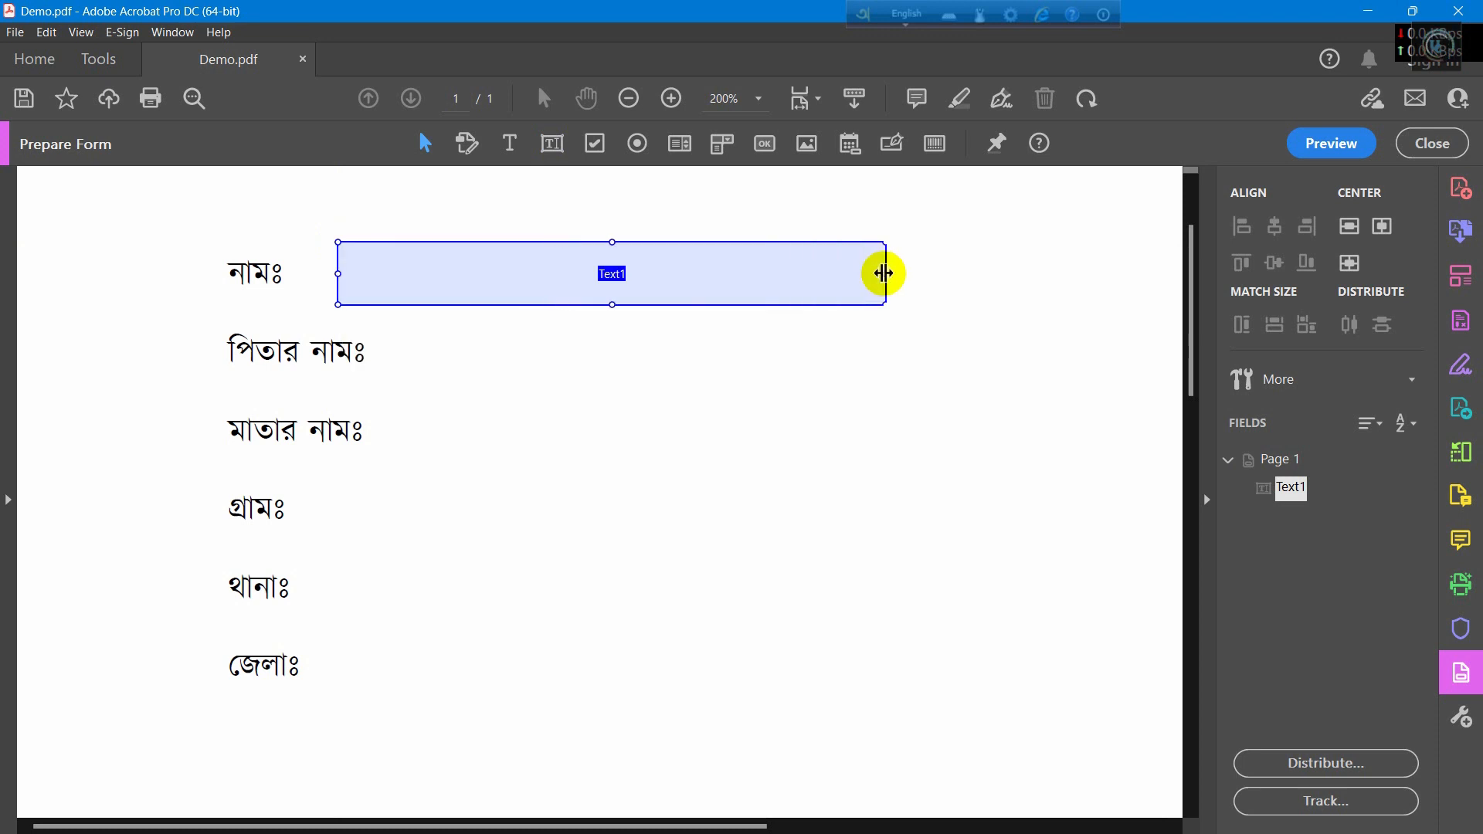
drag(614, 307, 616, 287)
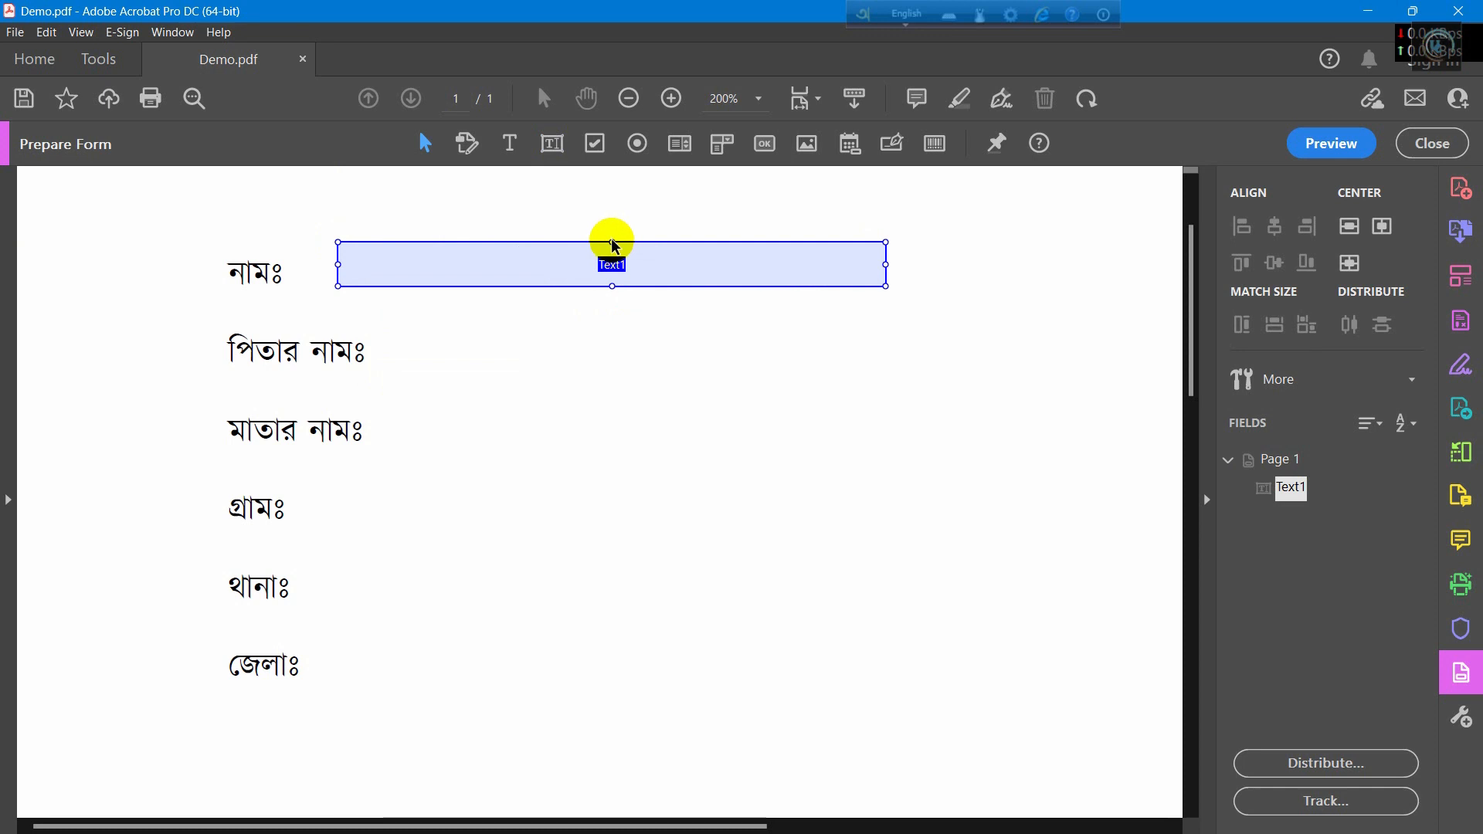
drag(611, 244, 625, 275)
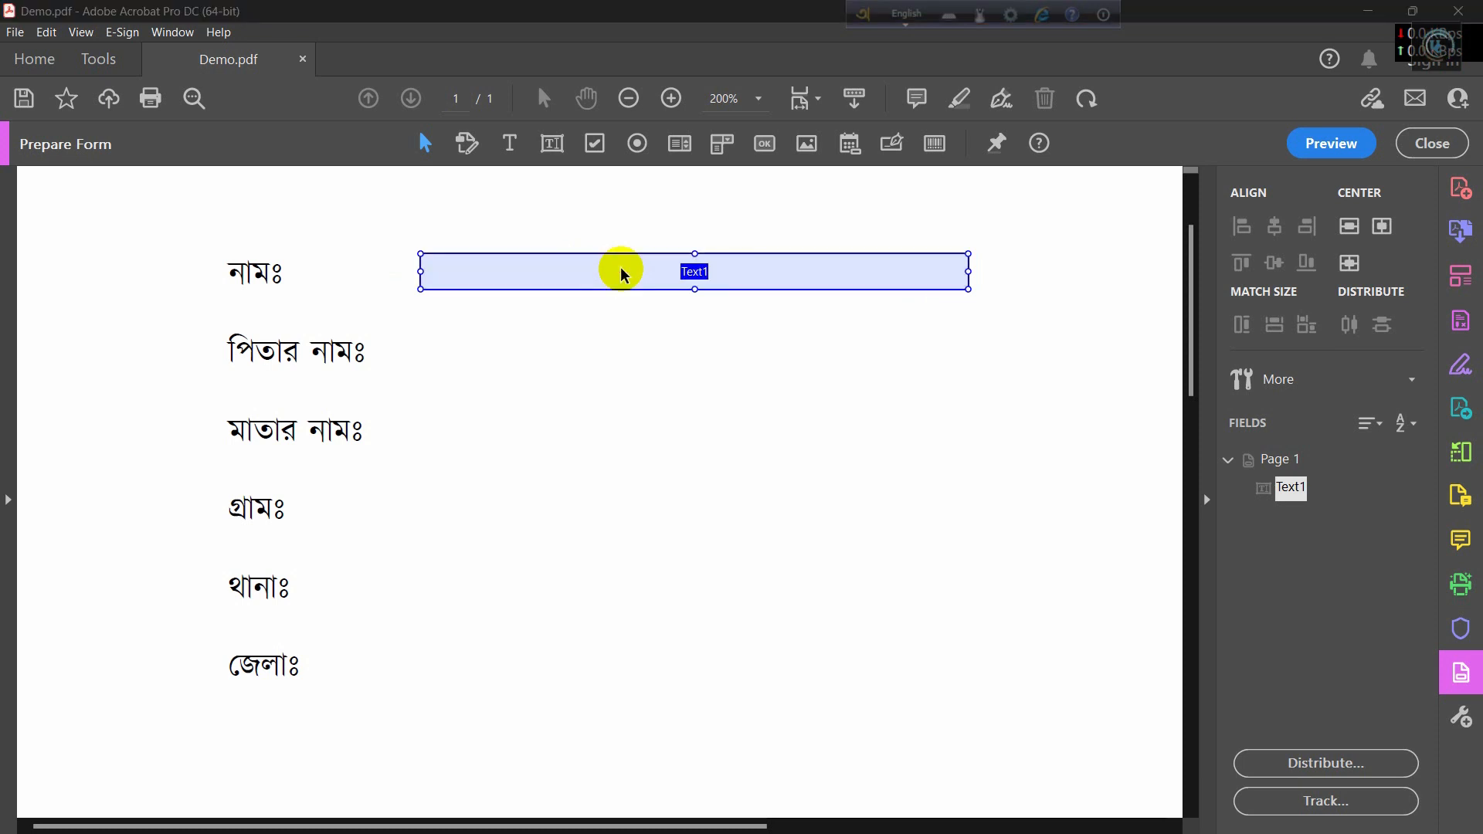
double_click(624, 272)
drag(609, 313, 626, 176)
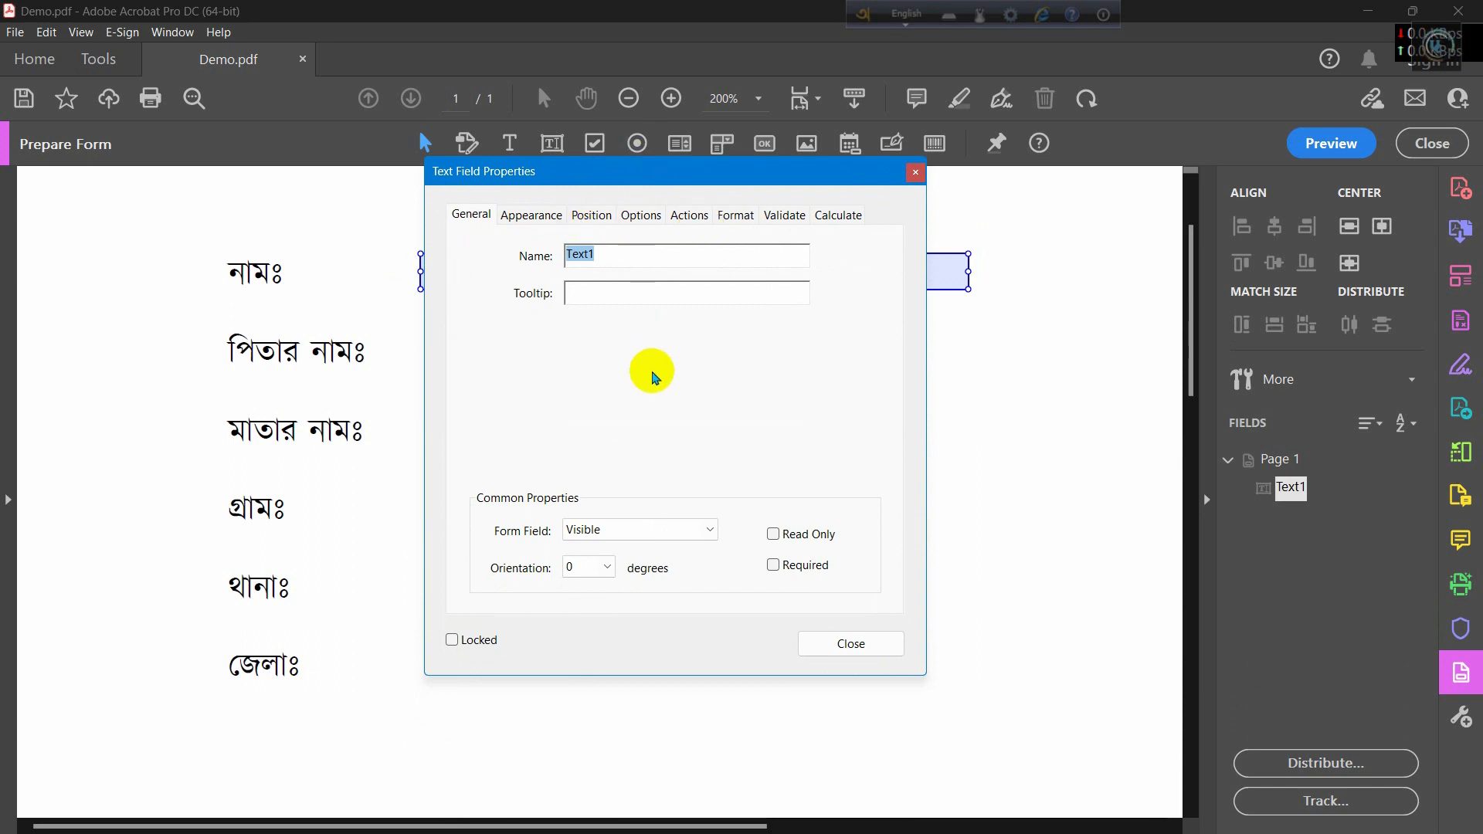
Step: Set Text1's font to Kalpurush under Appearance and close the properties
click(545, 220)
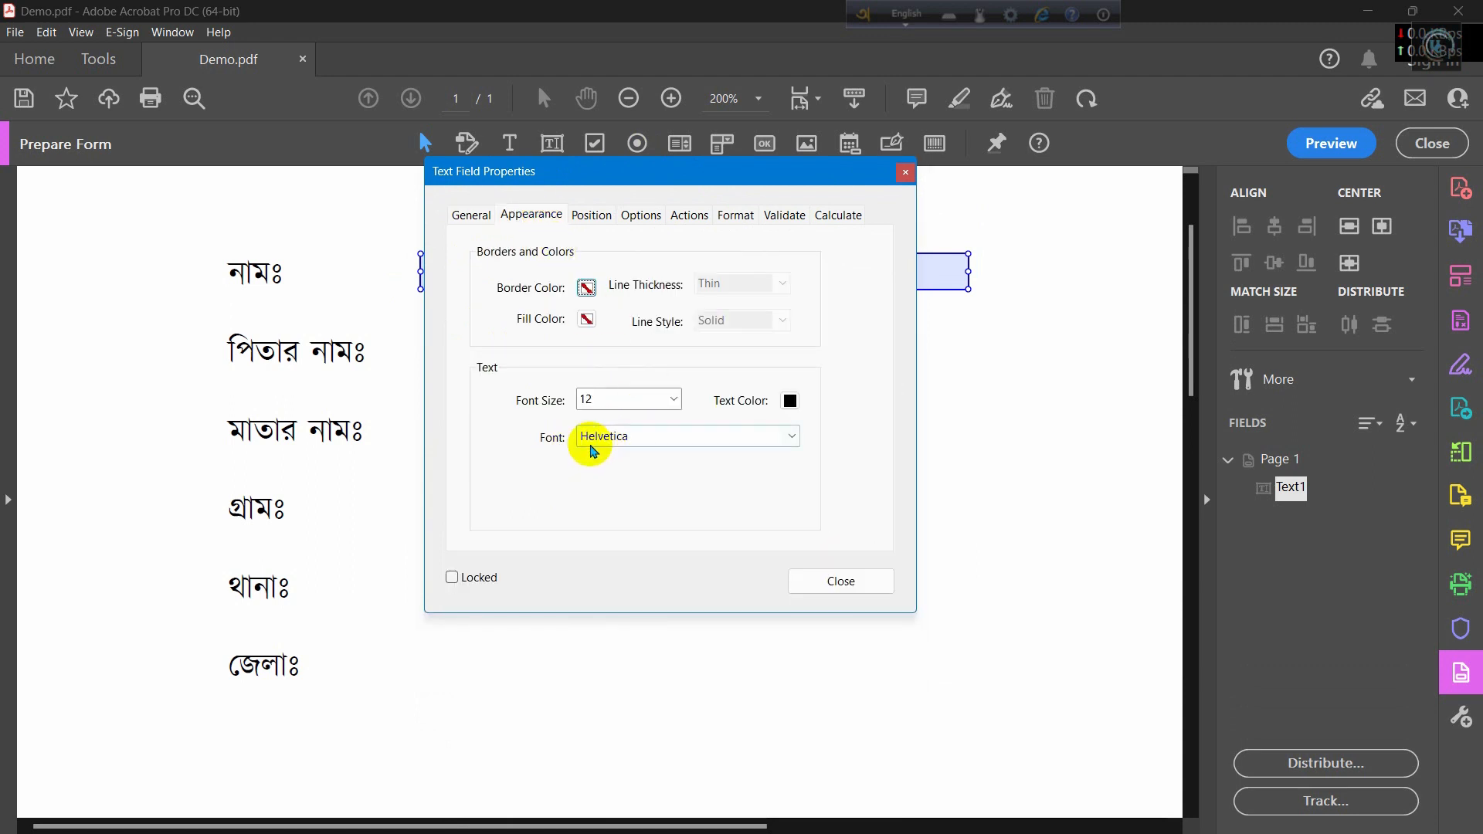
click(706, 442)
drag(790, 474, 796, 548)
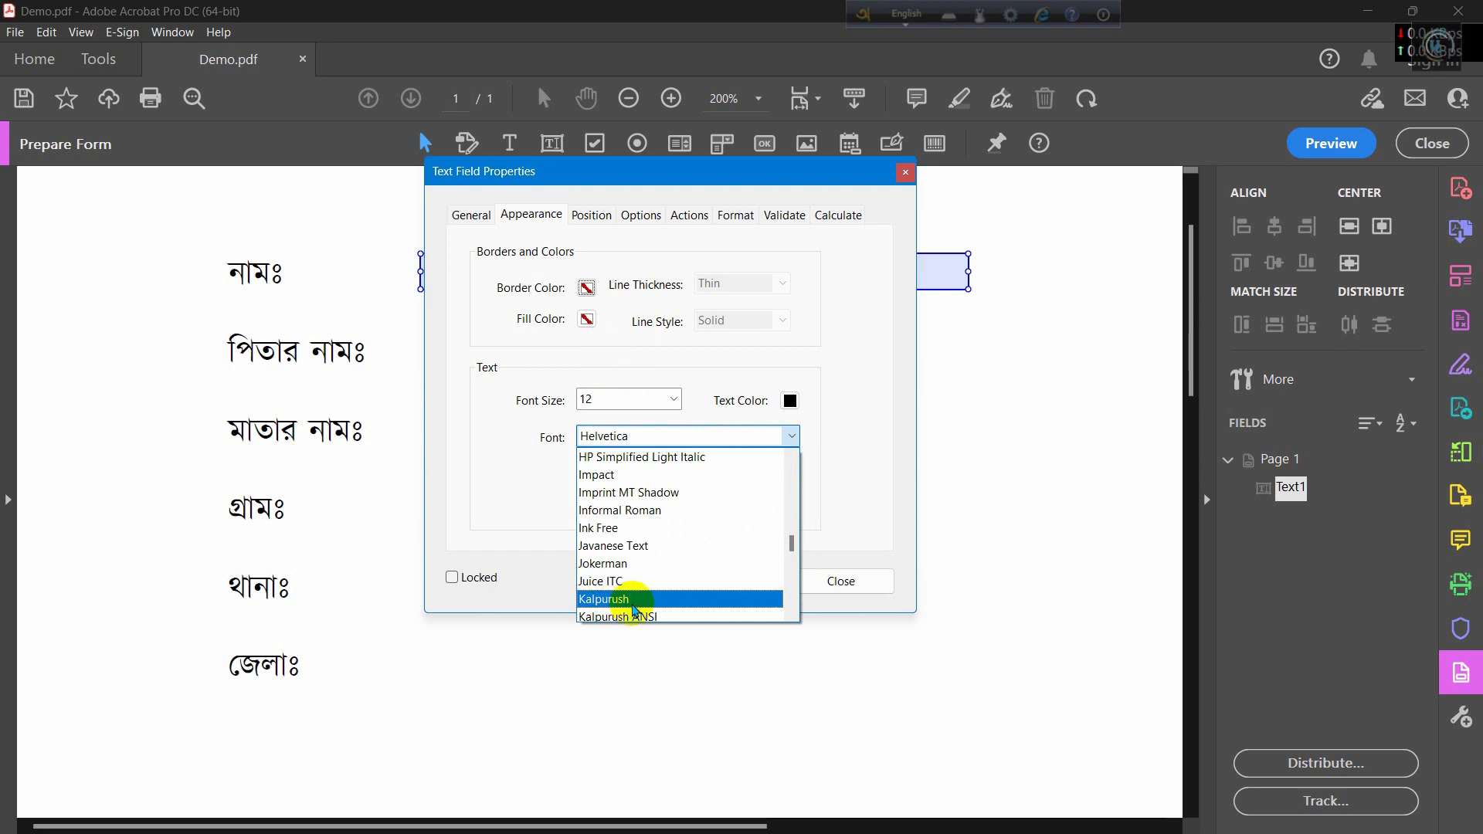
click(634, 600)
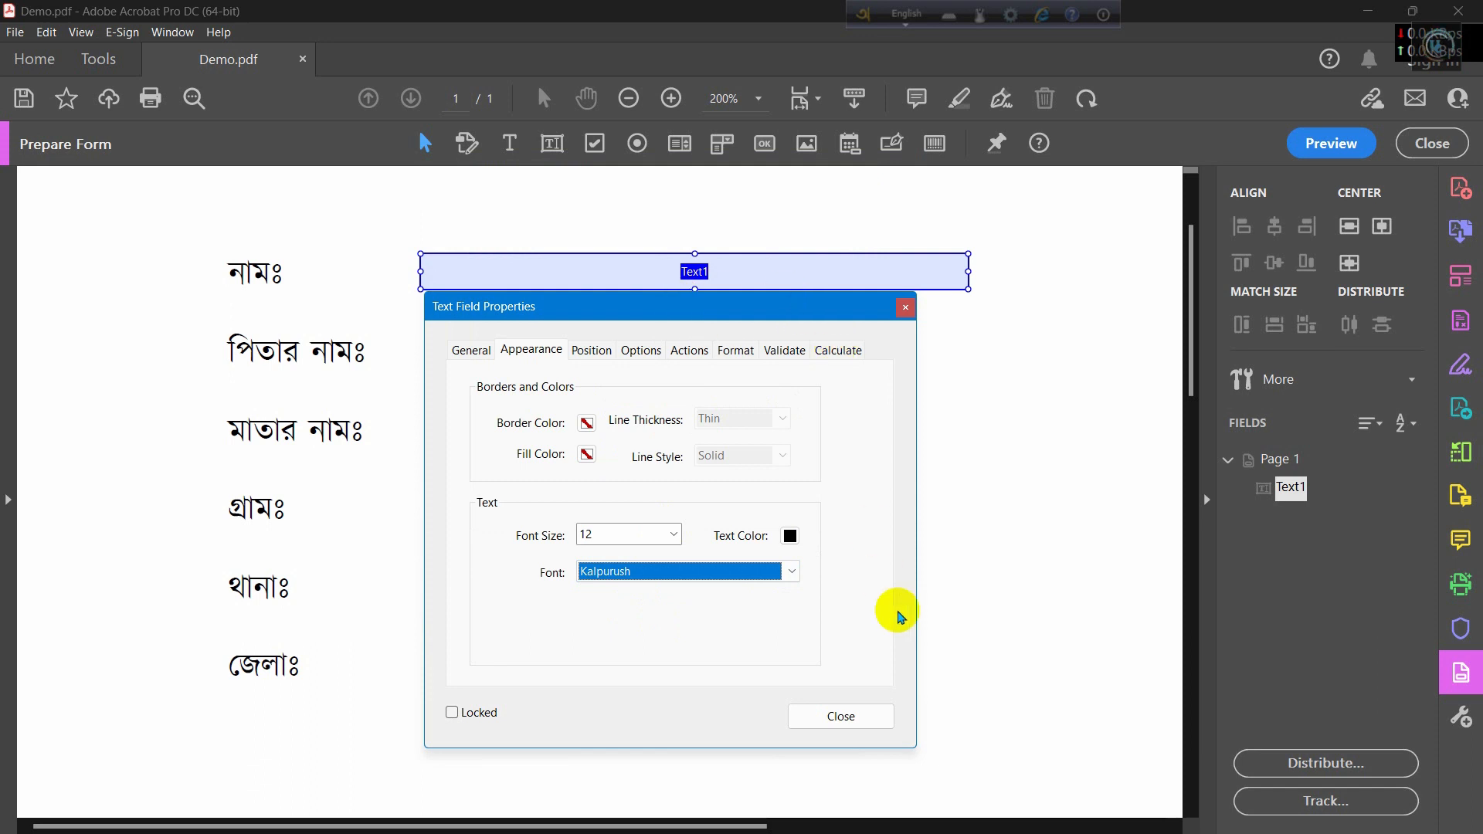
click(832, 718)
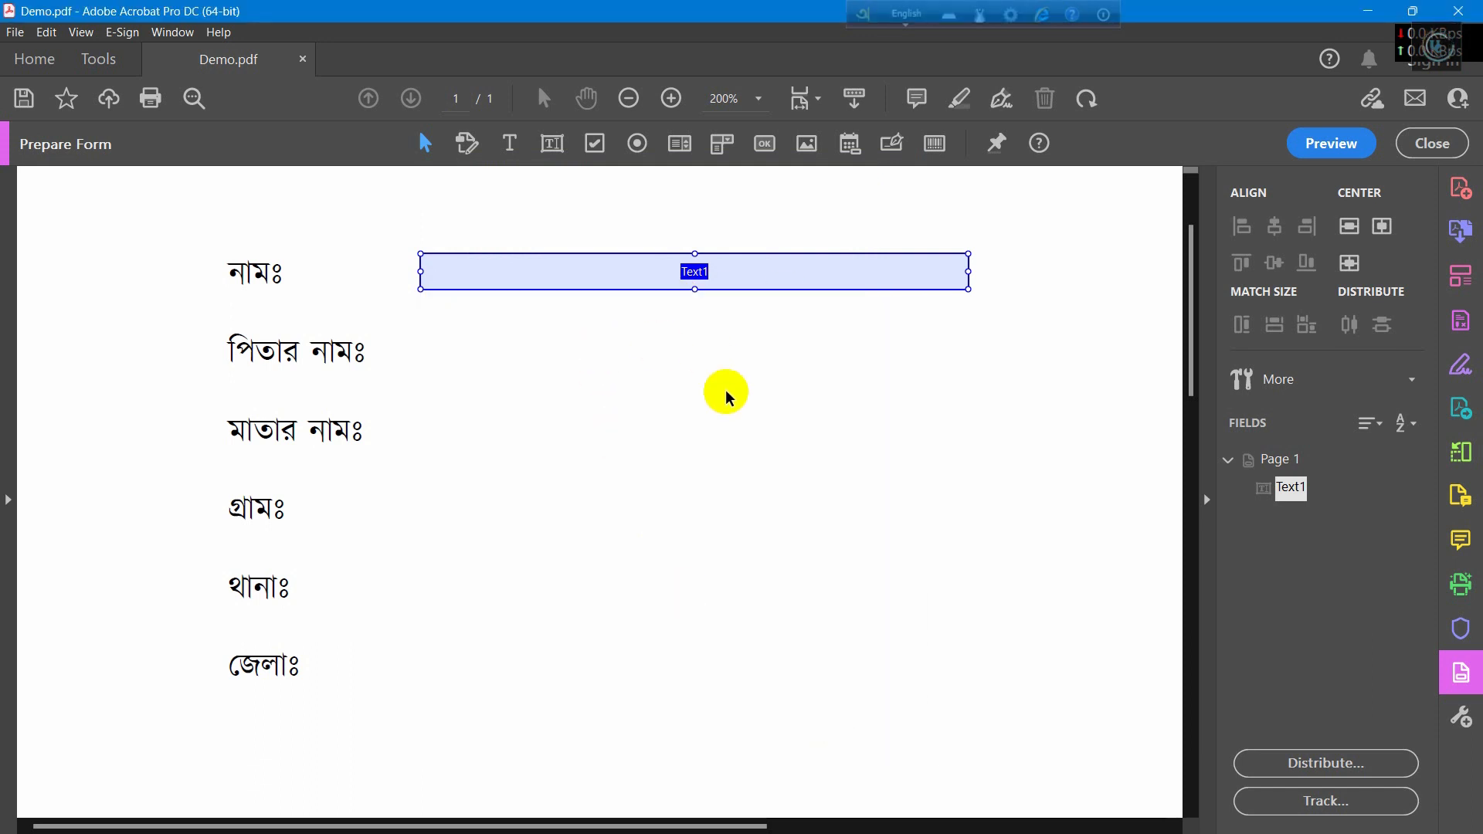
Step: Place the Text2 field beside the পিতার নামঃ label
click(540, 152)
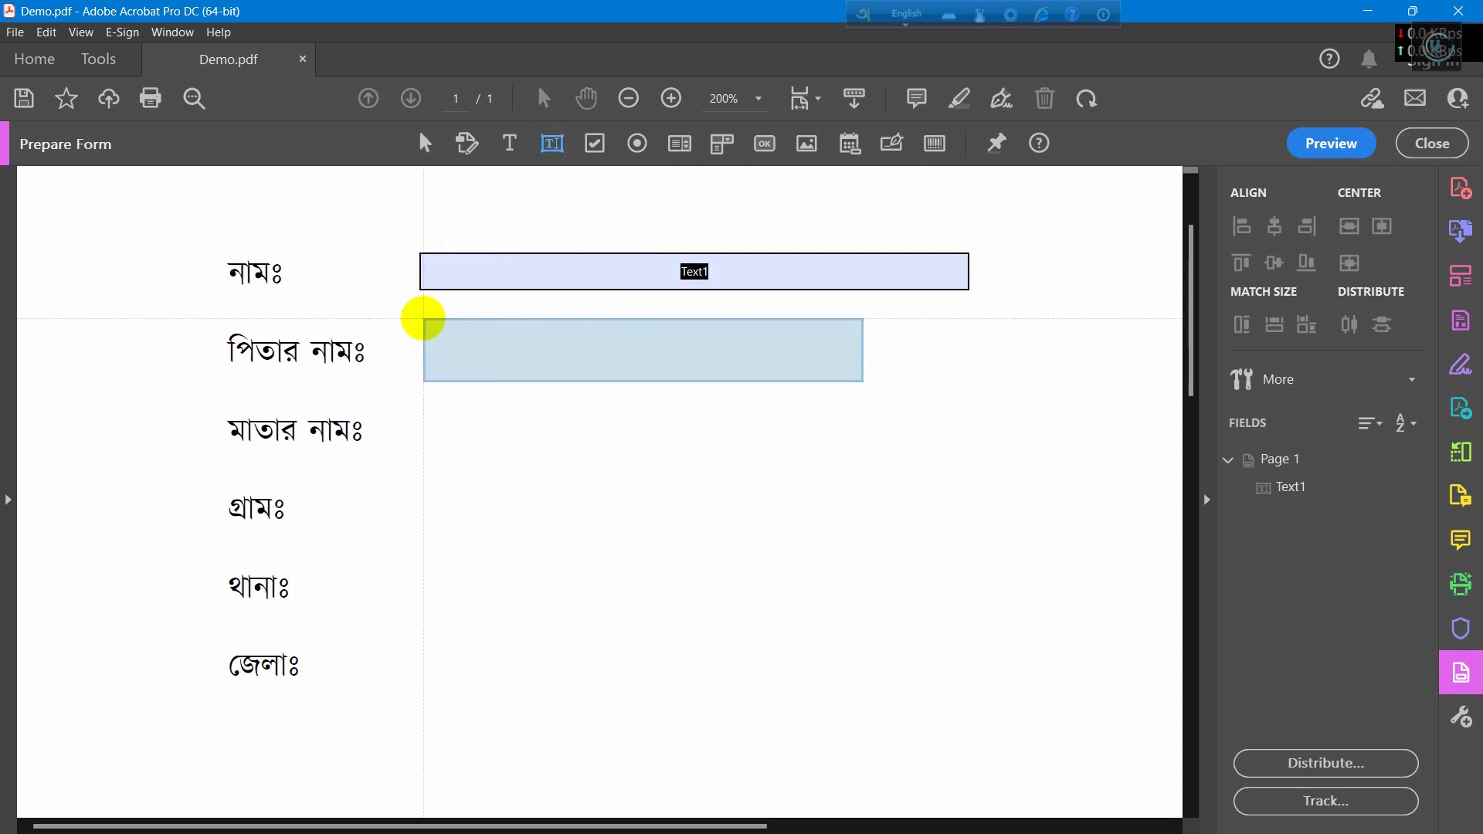
click(420, 315)
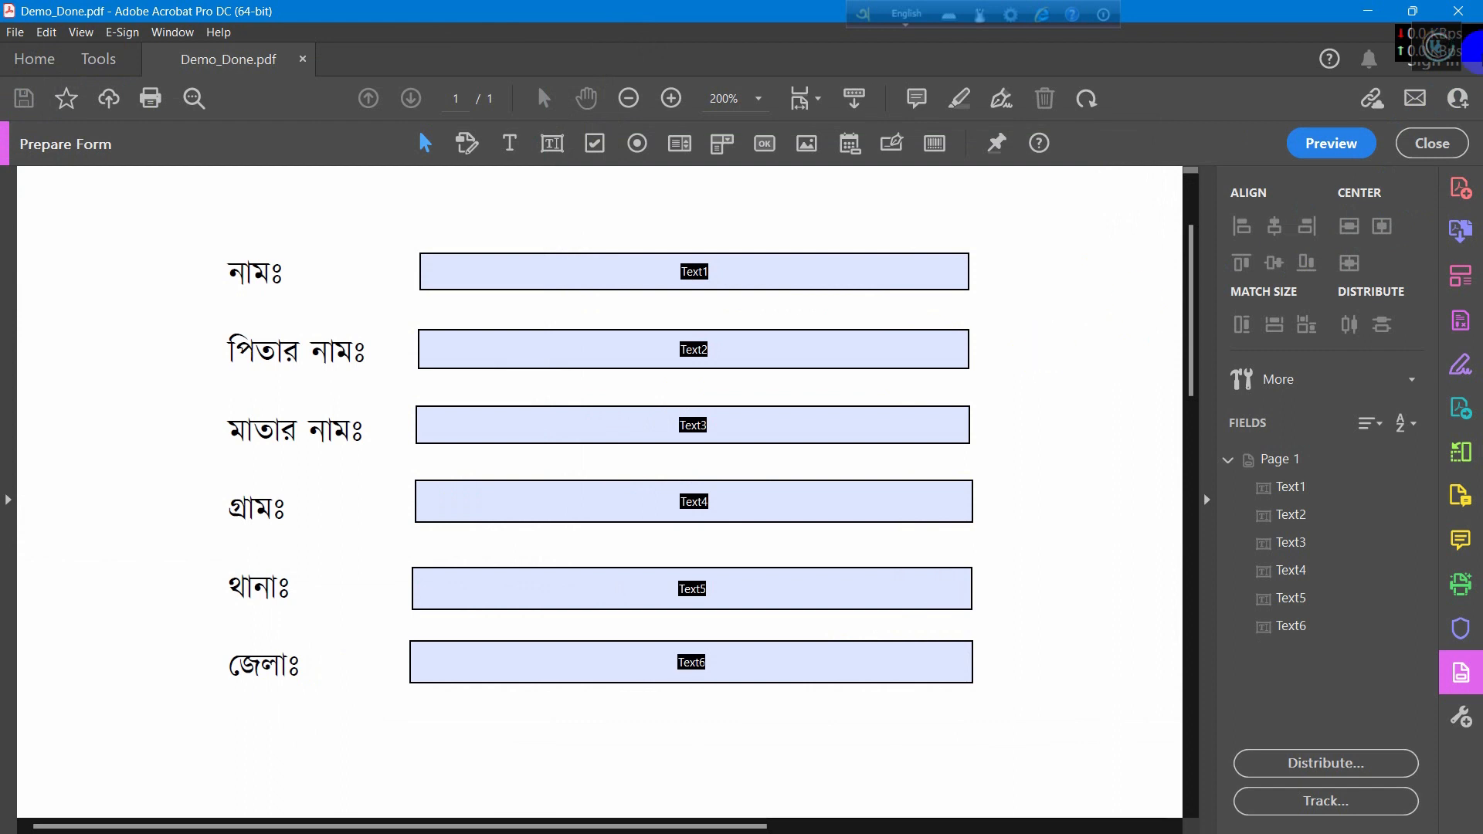
Step: Close Acrobat, reopen Demo_Done.pdf and check that its blank fields accept input
click(1441, 13)
double_click(394, 210)
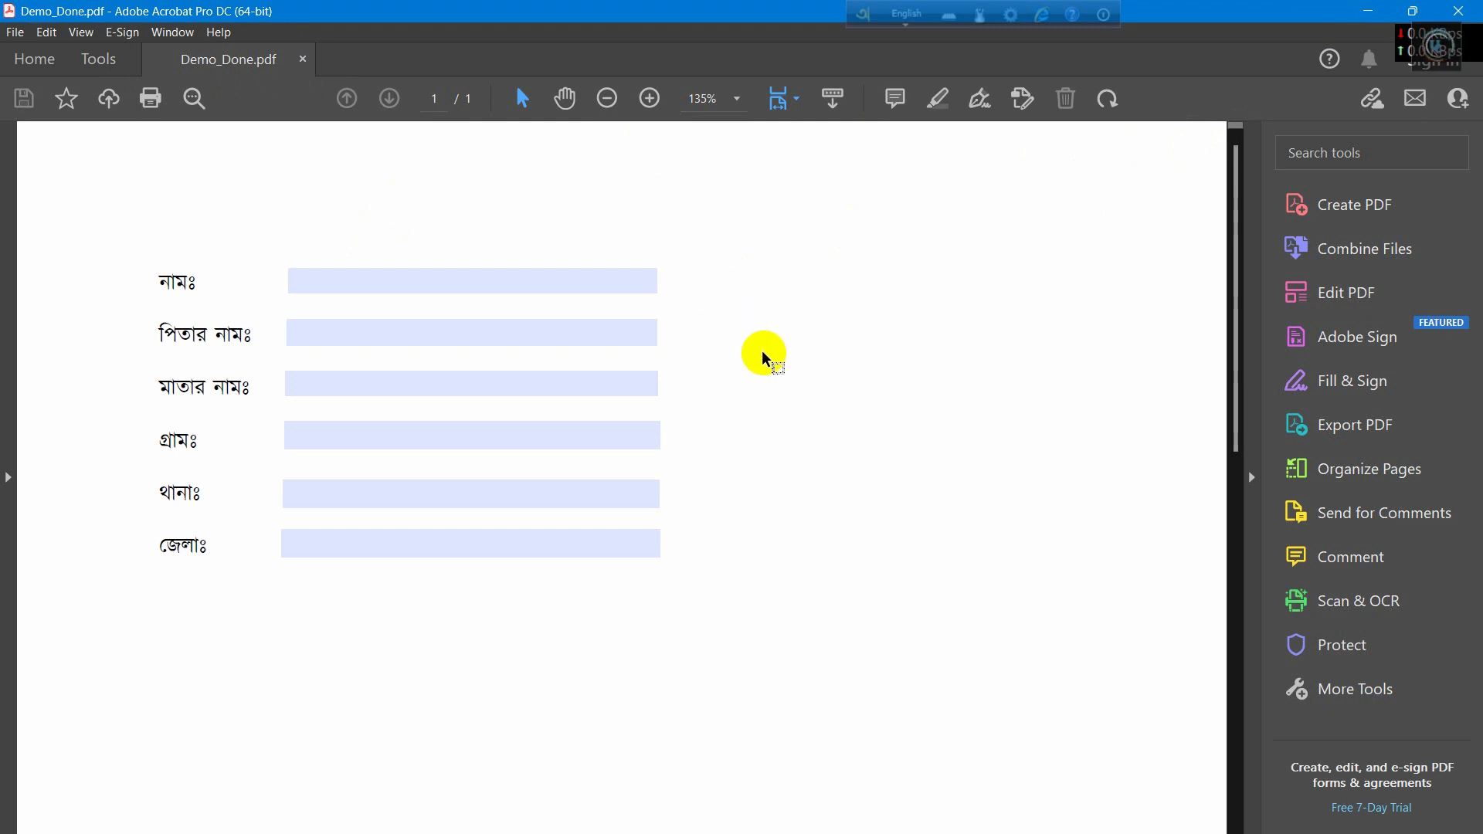
ctrl+scroll(764, 359, up, 4)
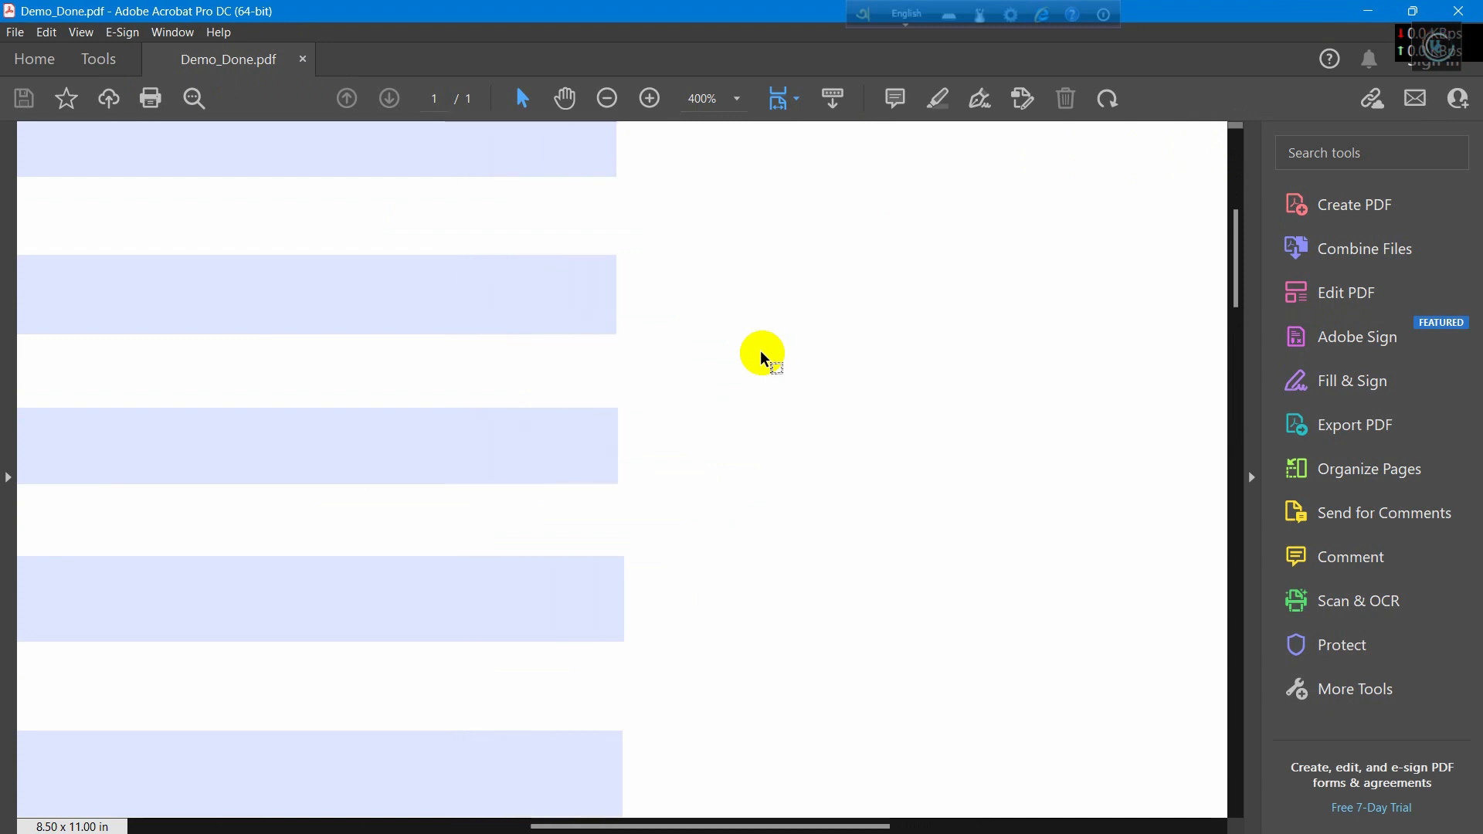
ctrl+scroll(764, 359, down, 2)
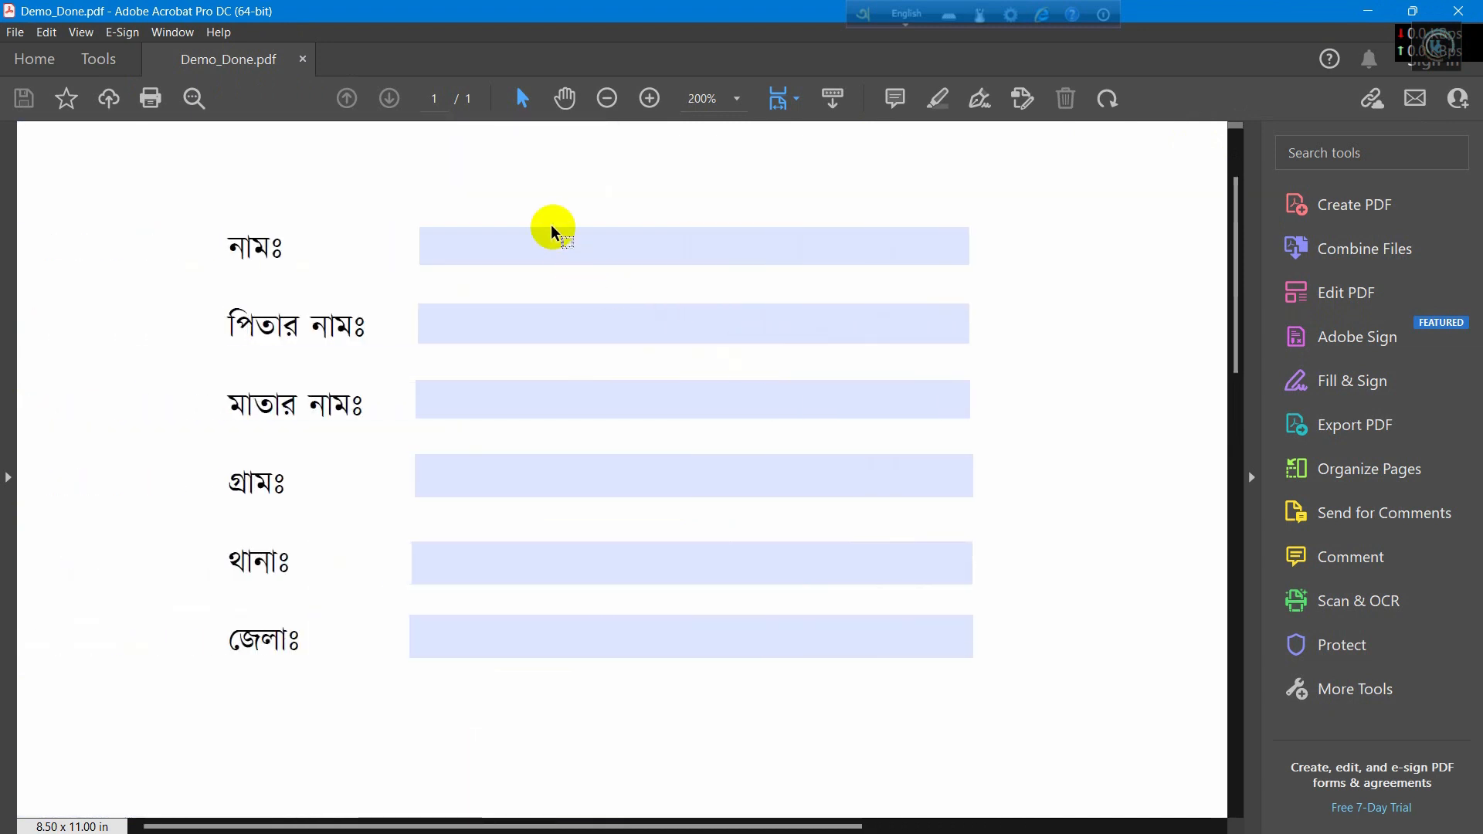
click(496, 252)
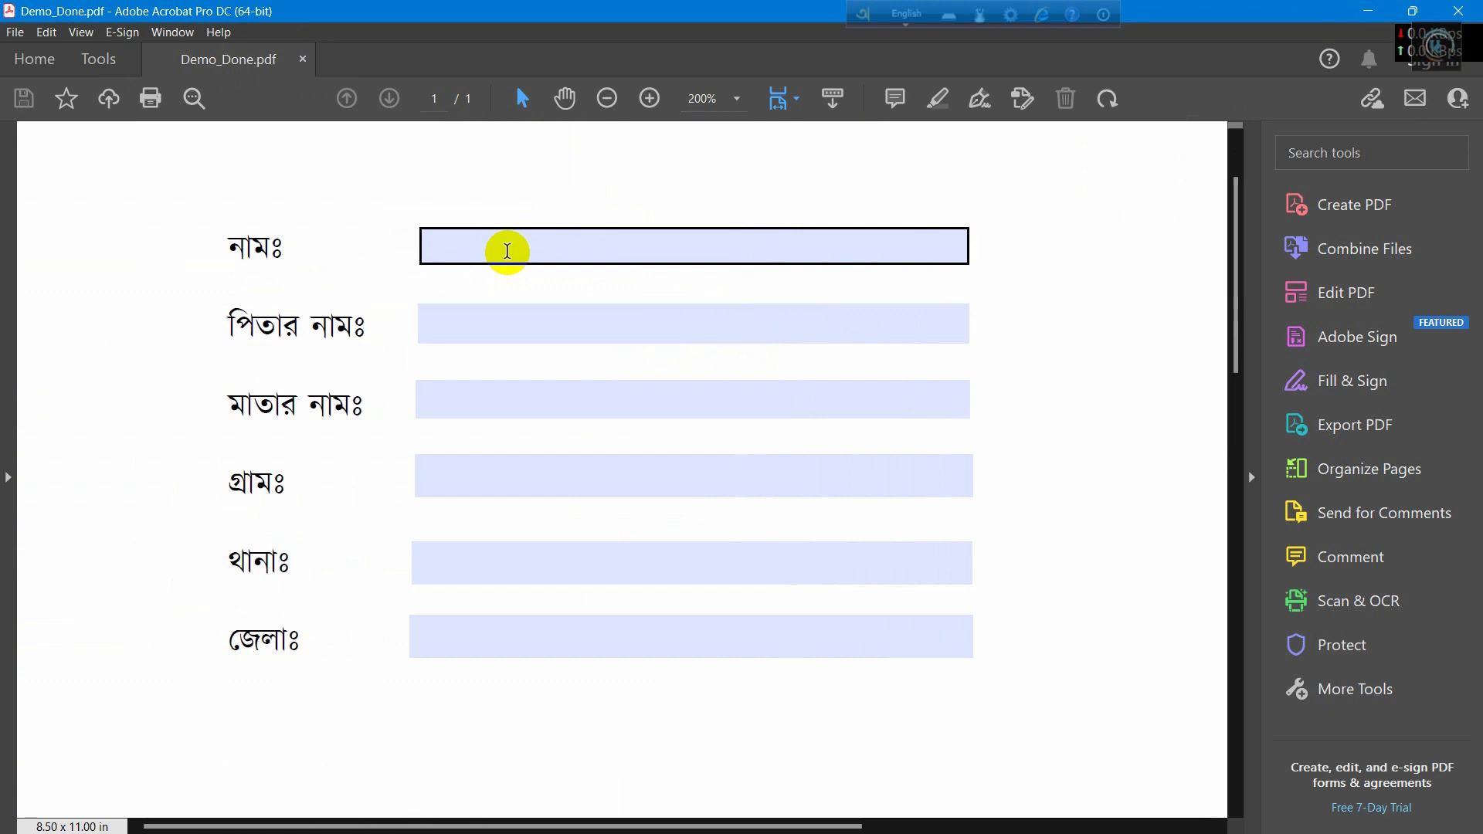
click(498, 317)
click(575, 248)
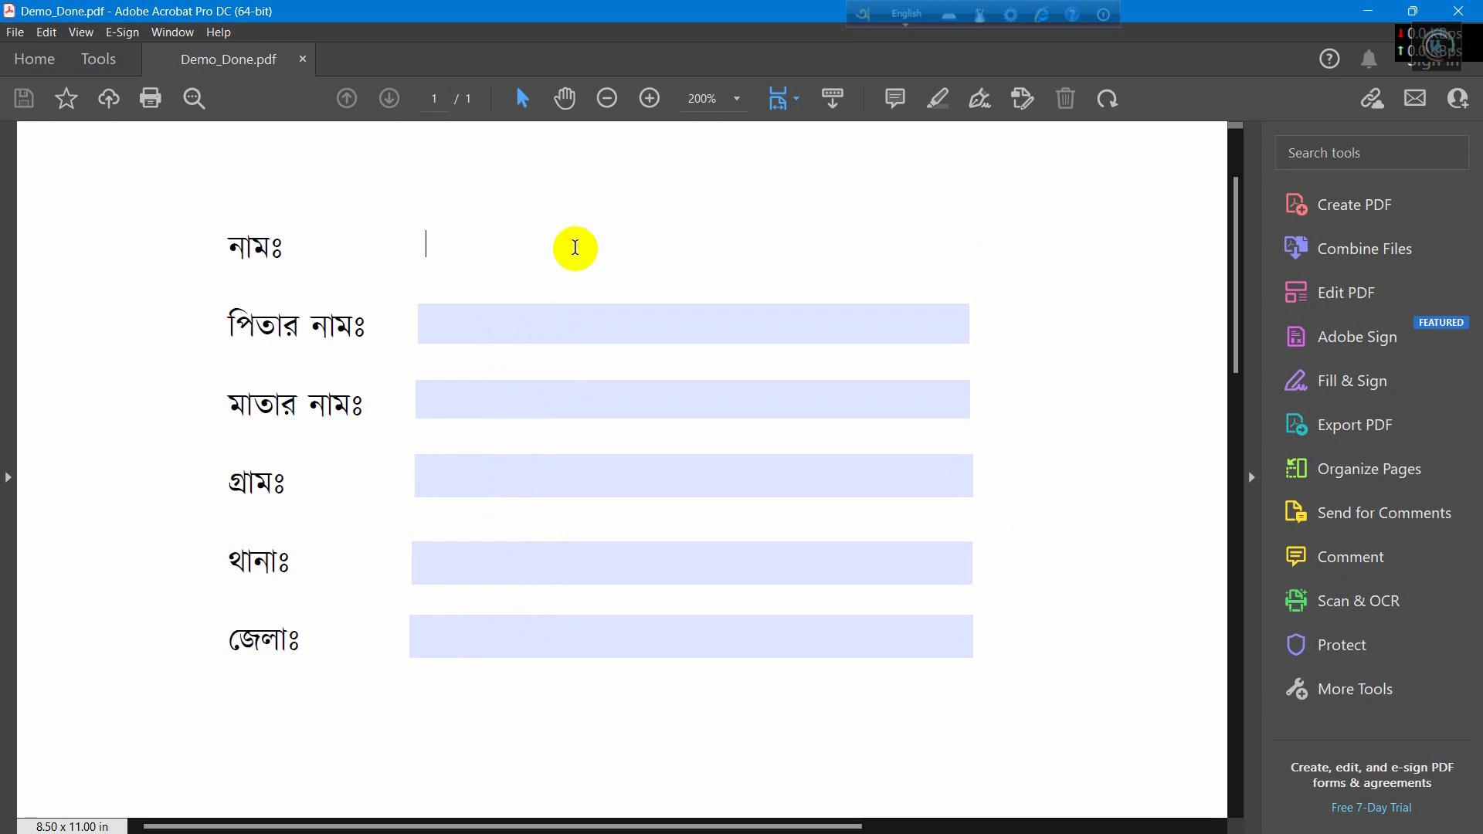
text(skjkdf)
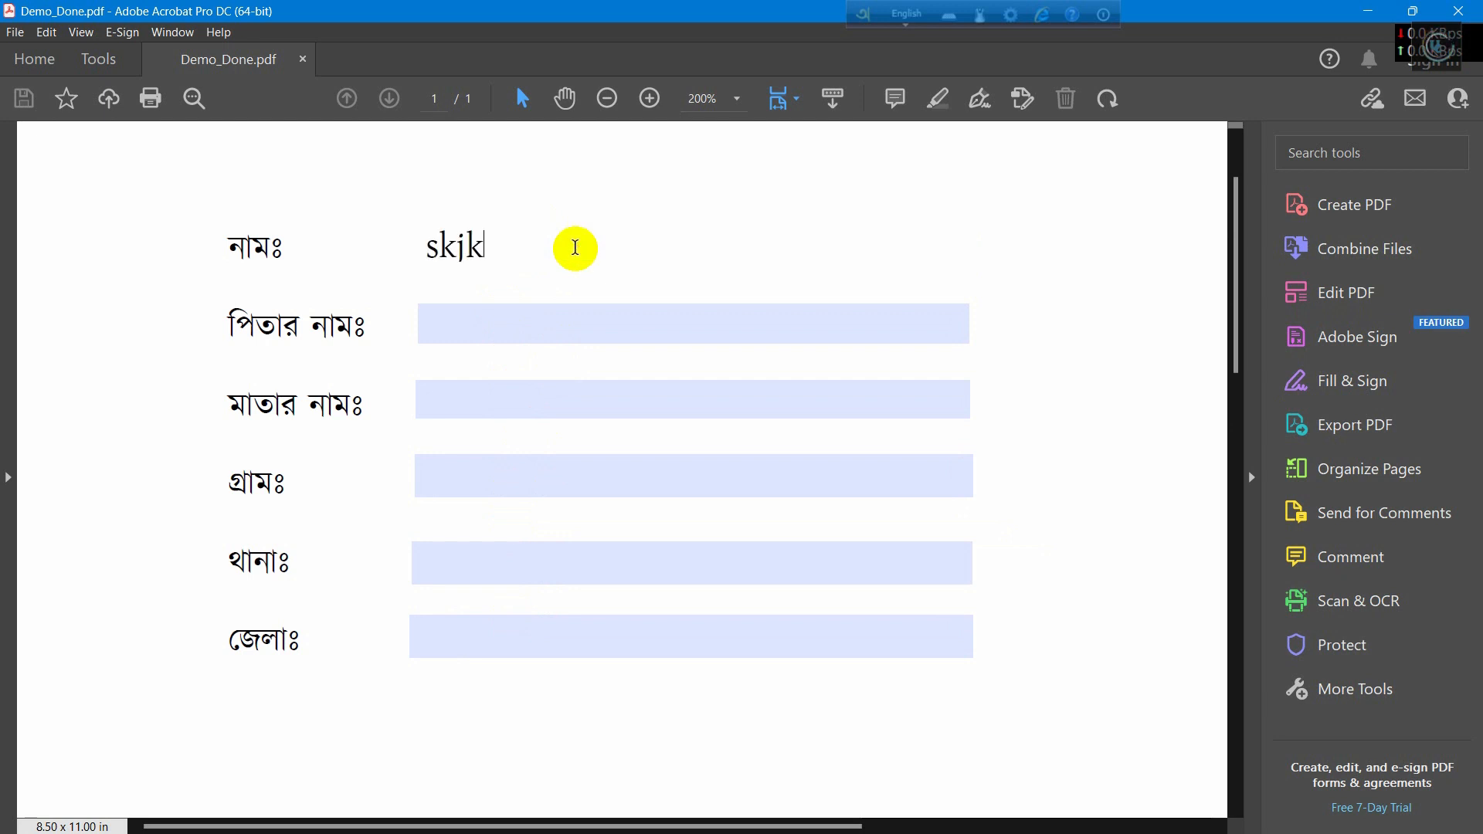
key(BackSpace)
key(BackSpace)
key(BackSpace)
key(BackSpace)
key(BackSpace)
key(BackSpace)
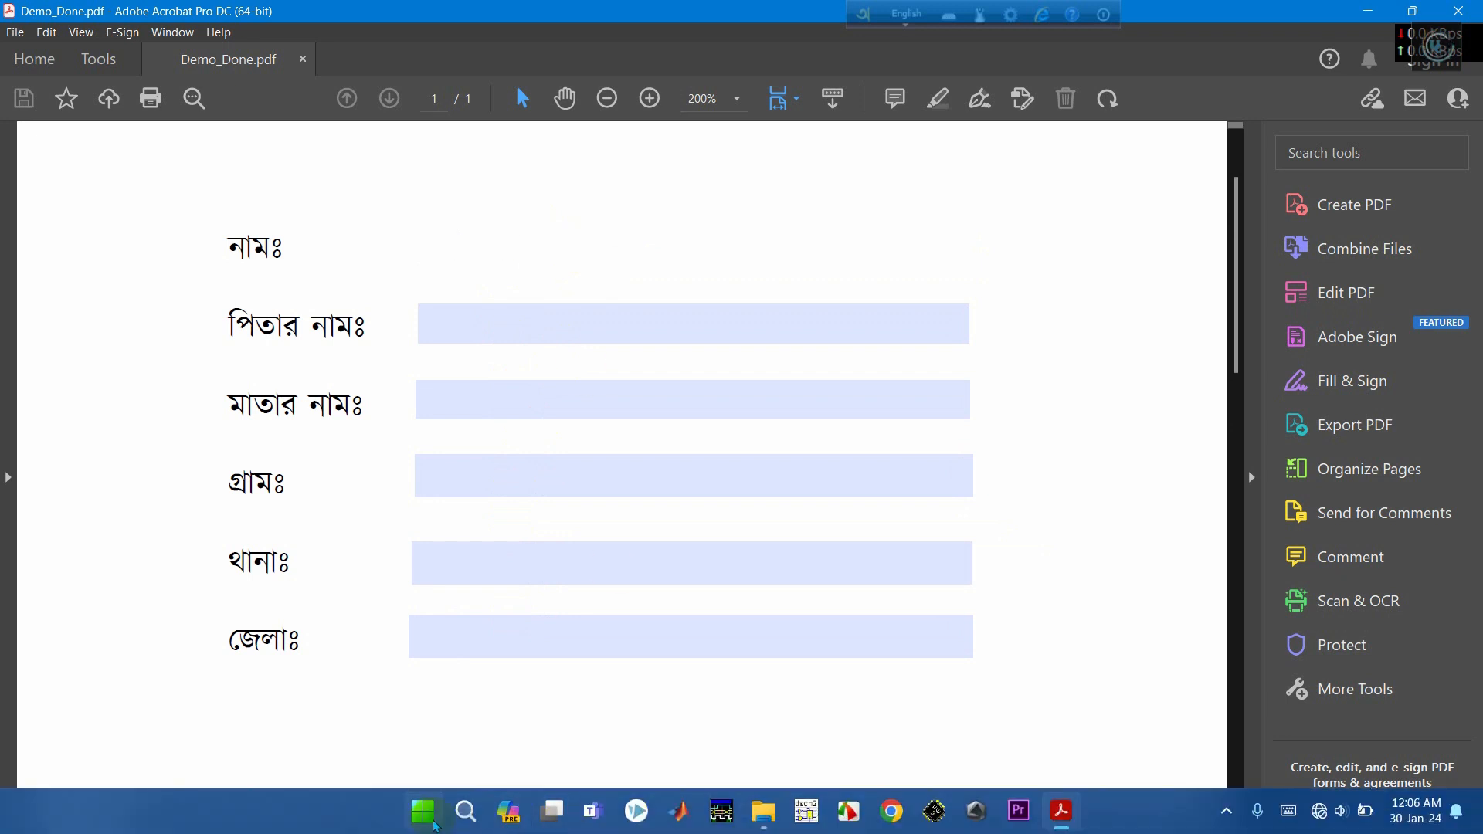
click(424, 813)
text(av)
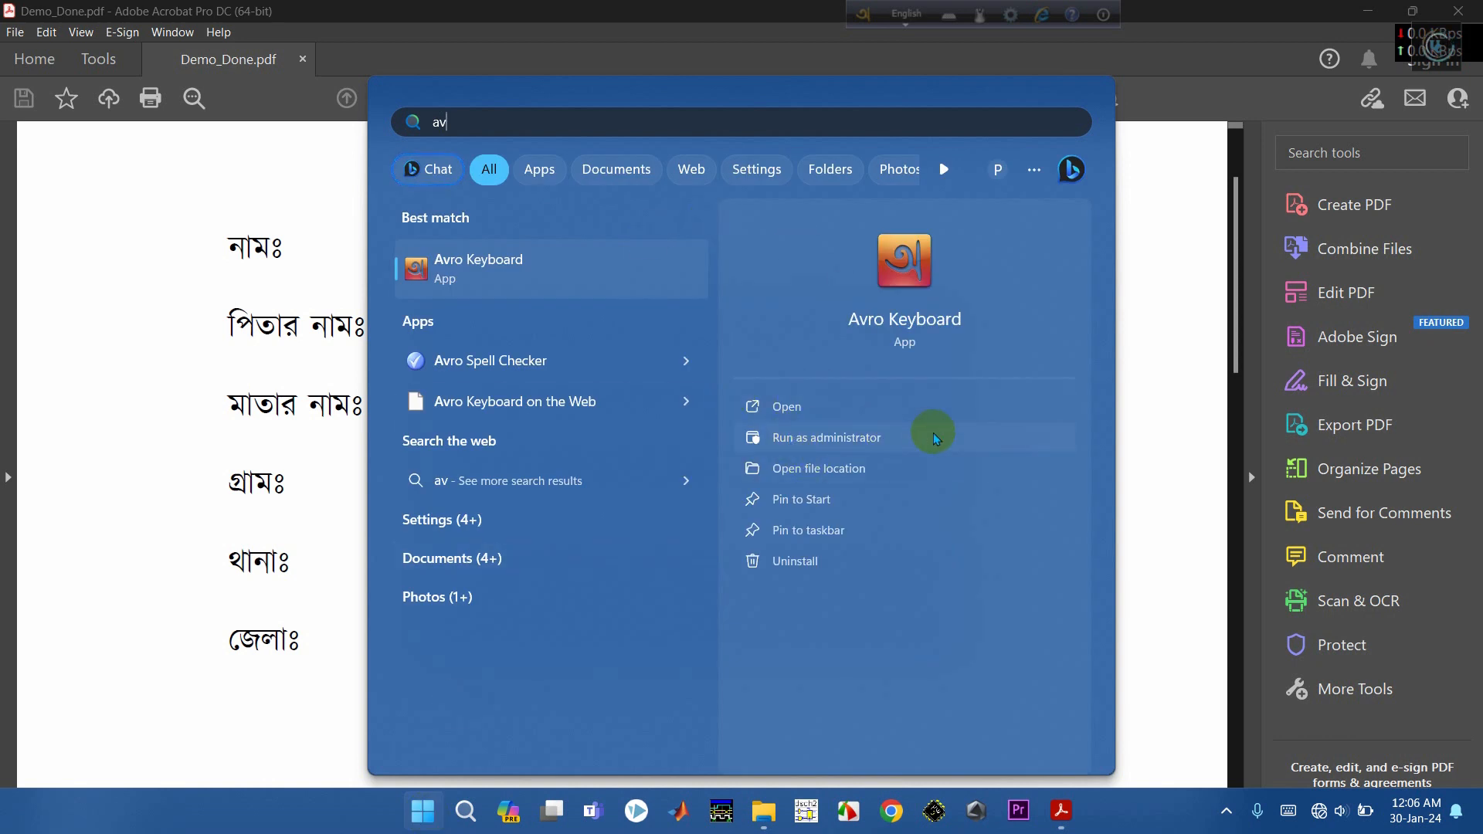
click(1156, 380)
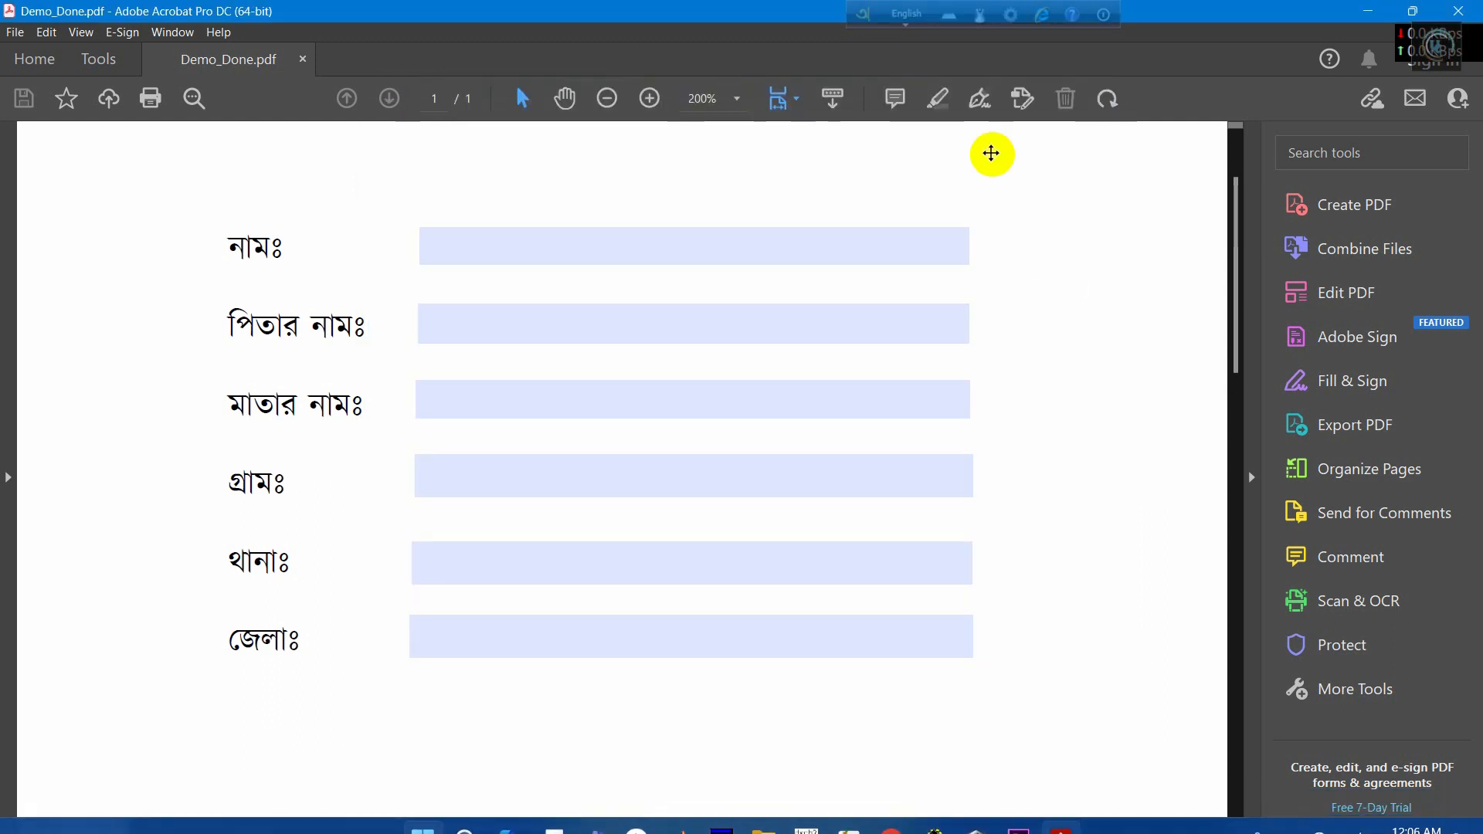
Step: Switch Avro Keyboard to Bangla and type the person's name in the নামঃ field
click(912, 21)
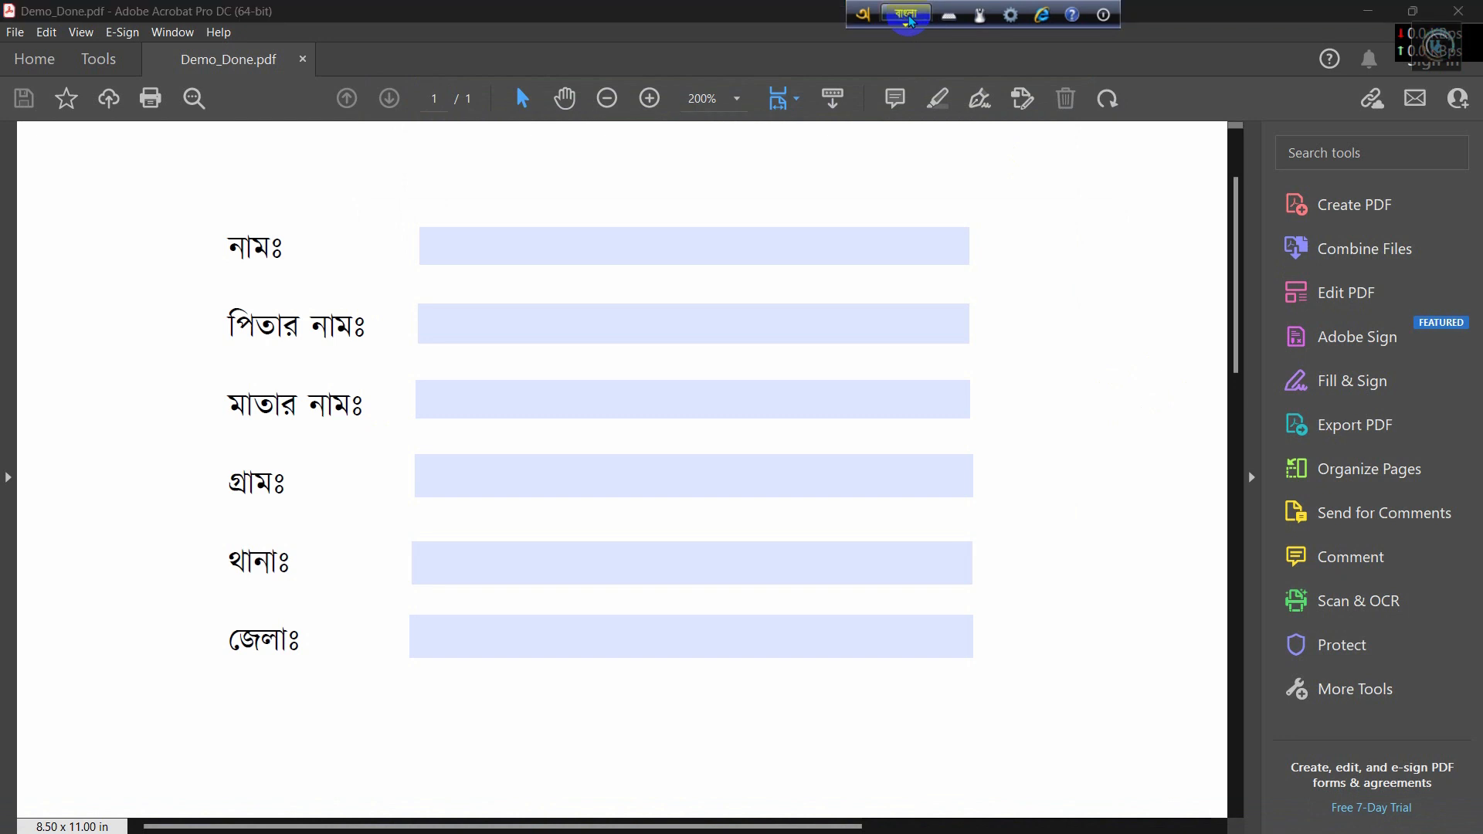
click(623, 248)
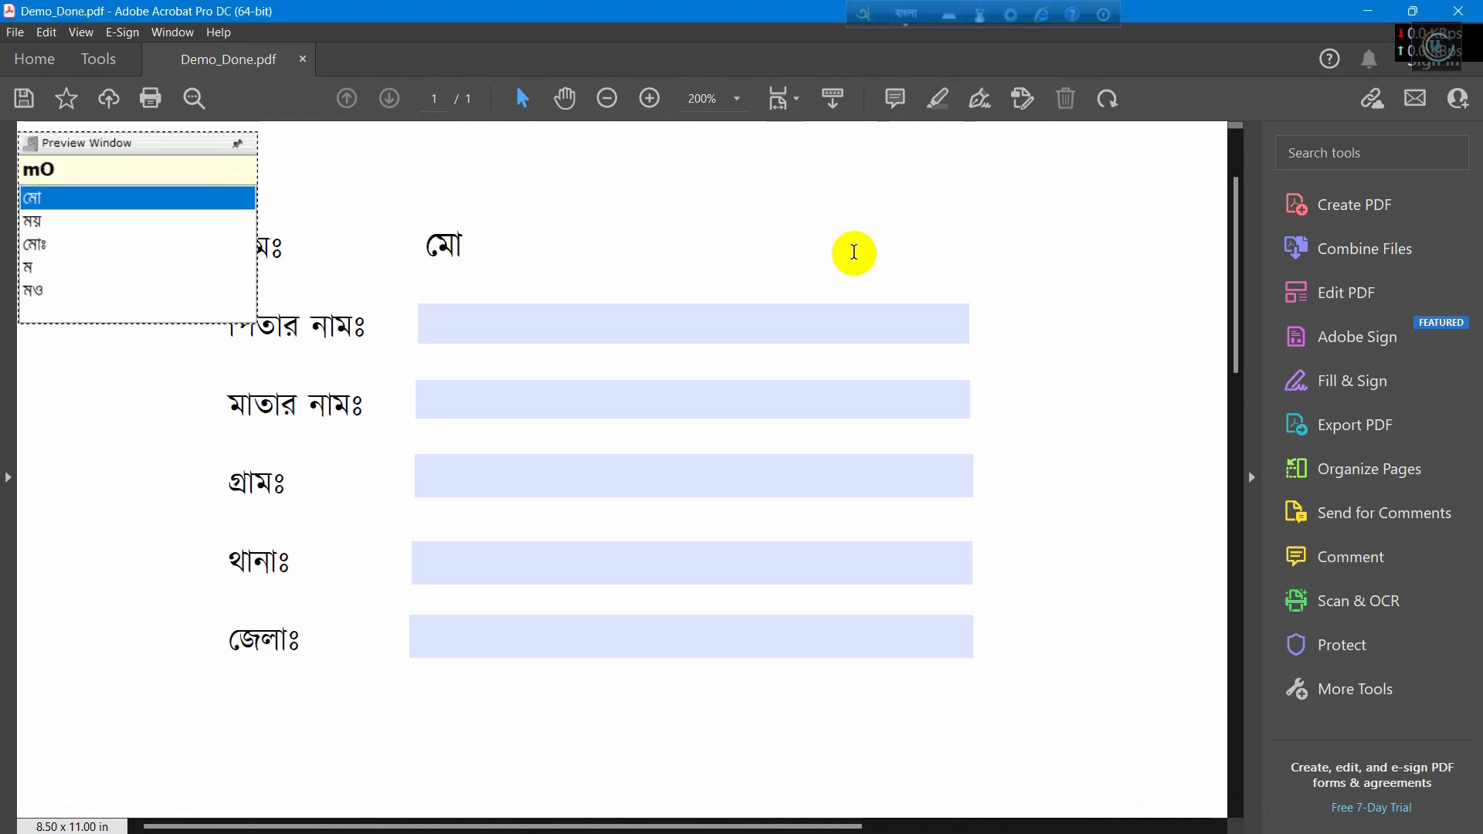
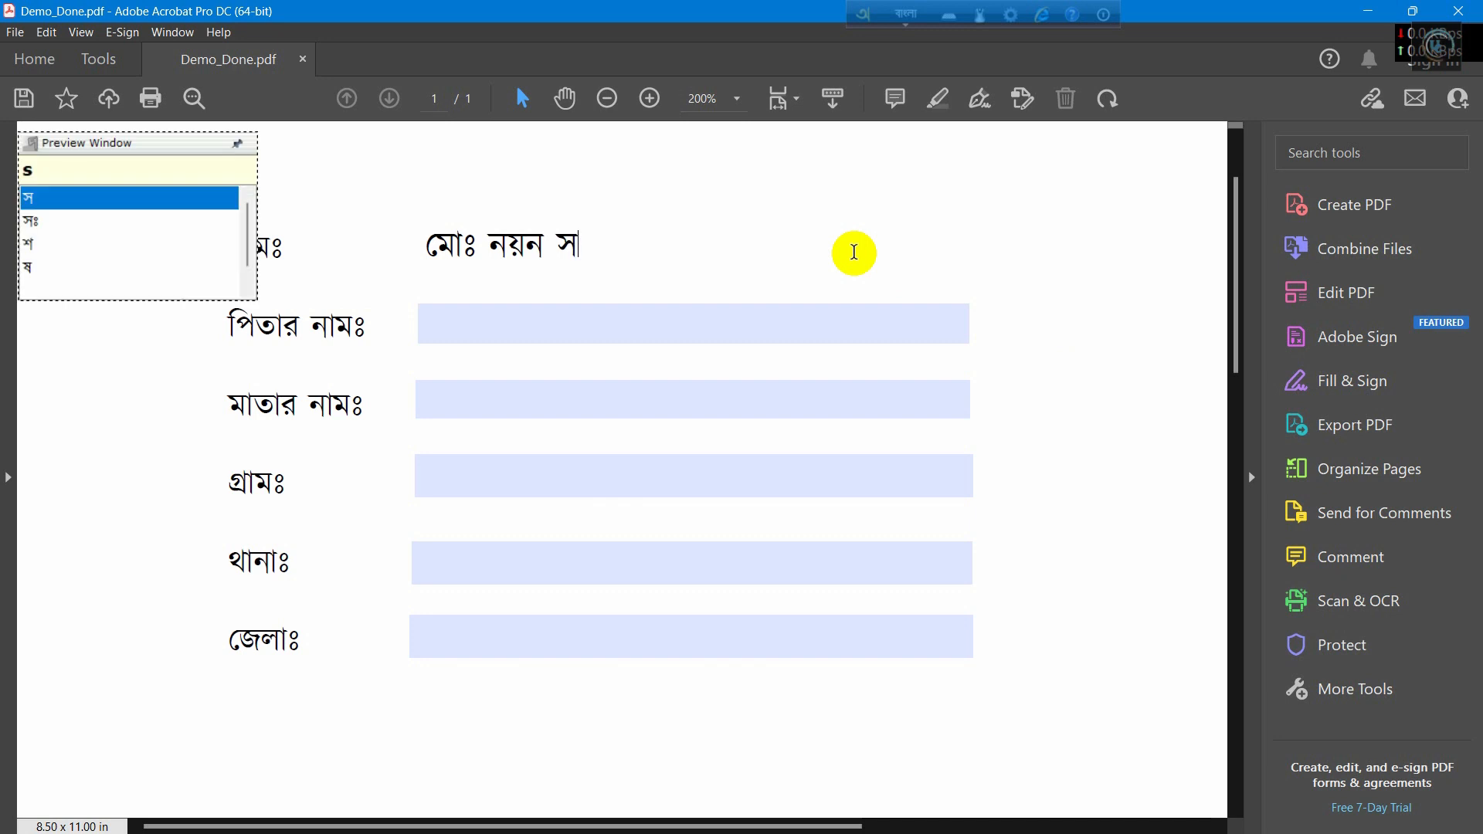
key(Down)
key(BackSpace)
Step: Type the father's name in পিতার নামঃ and begin the mother's name in মাতার নামঃ
click(767, 316)
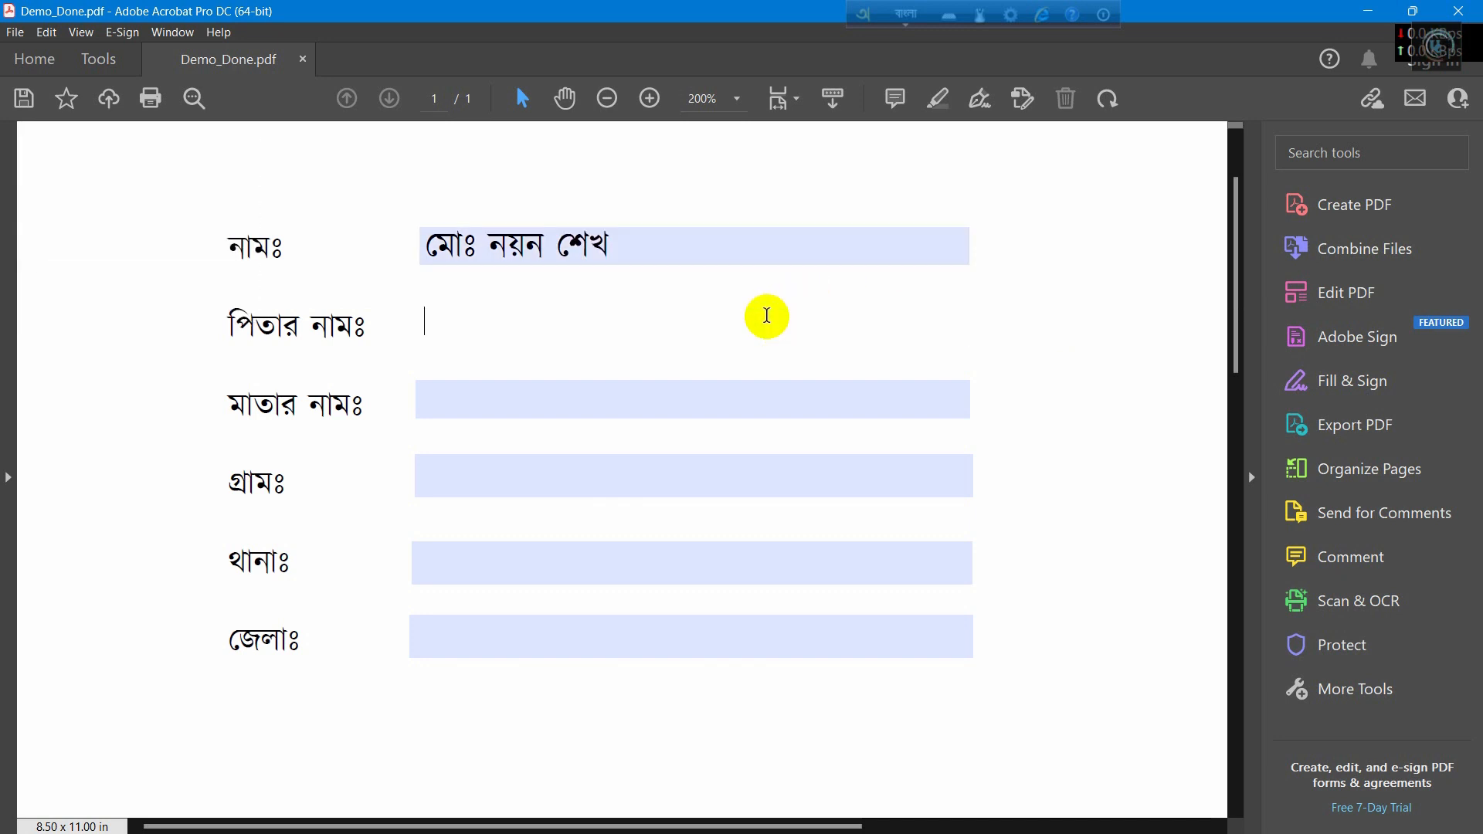
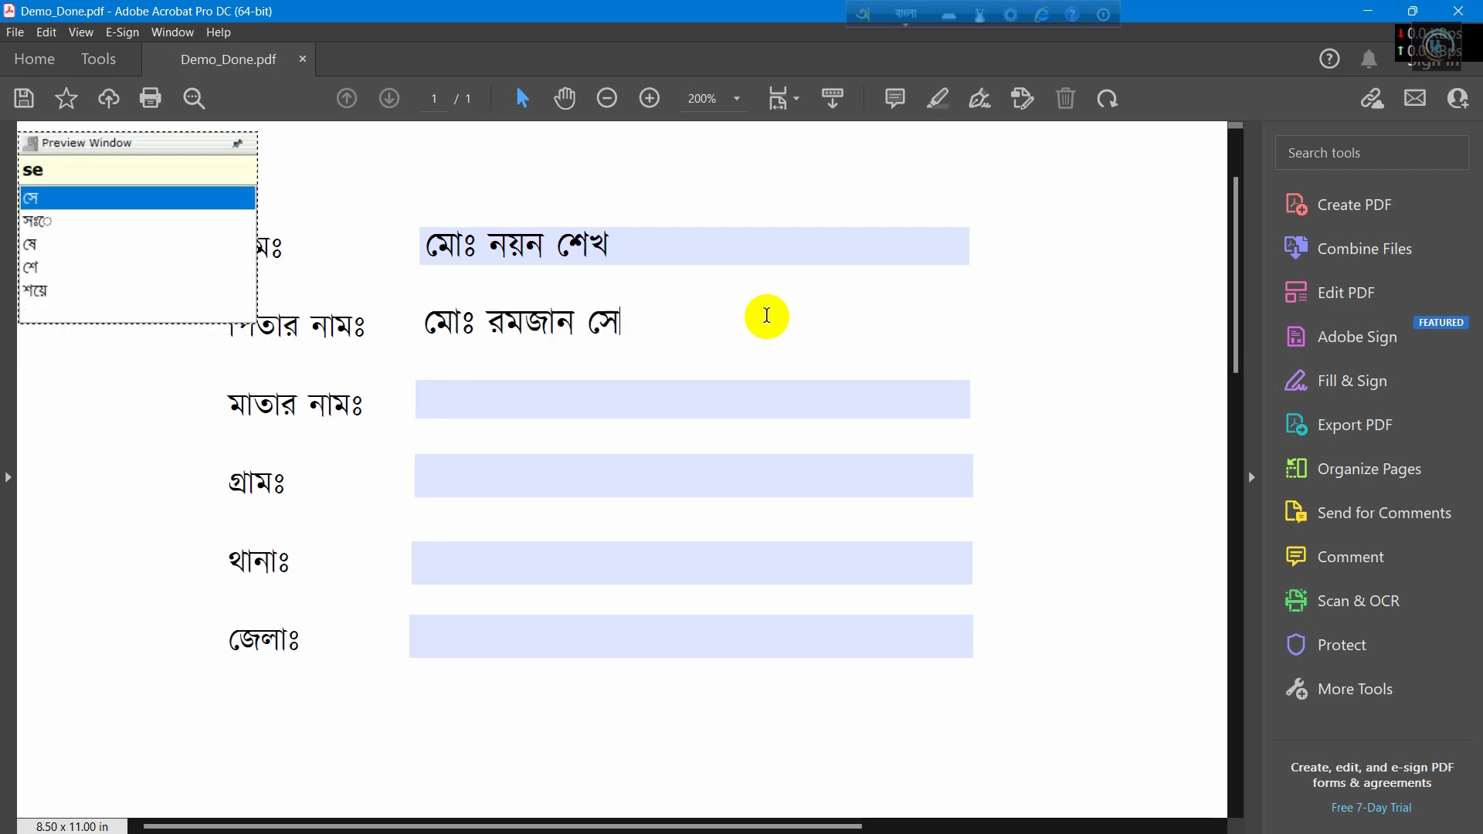
click(723, 391)
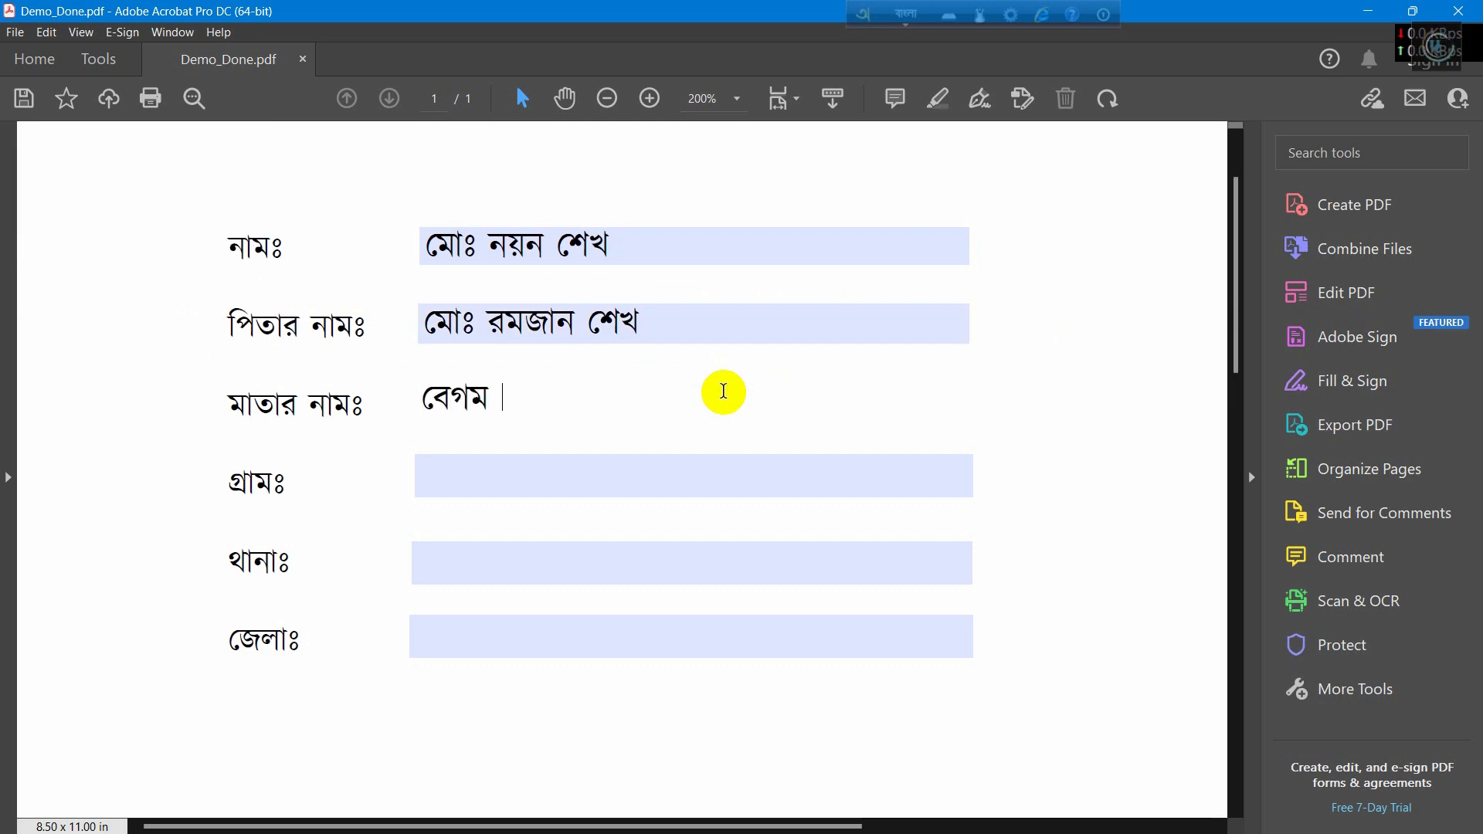
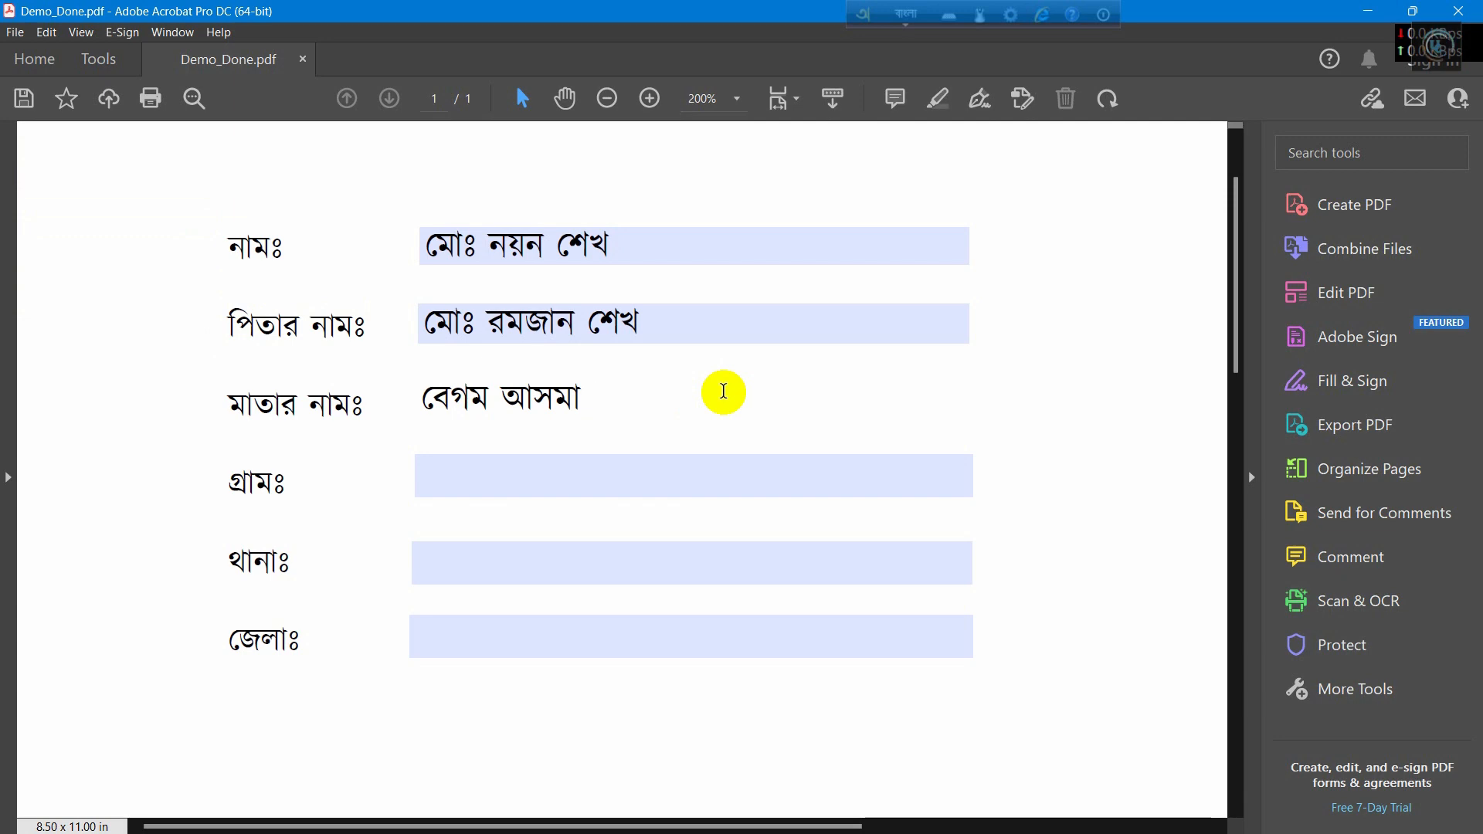